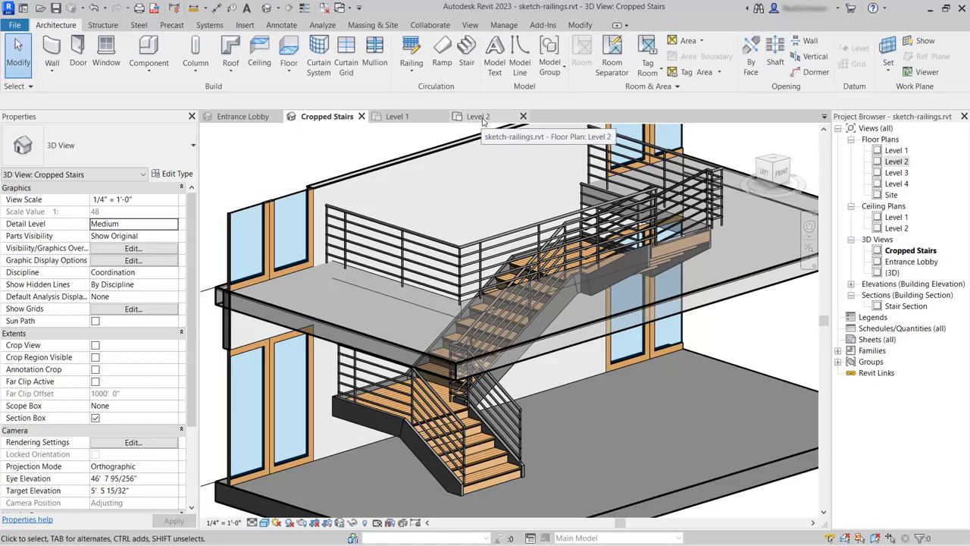
Step: Start a sketched railing on the Level 2 floor plan and duplicate the Handrail - Pipe type as Handrail Wall Mount
click(480, 117)
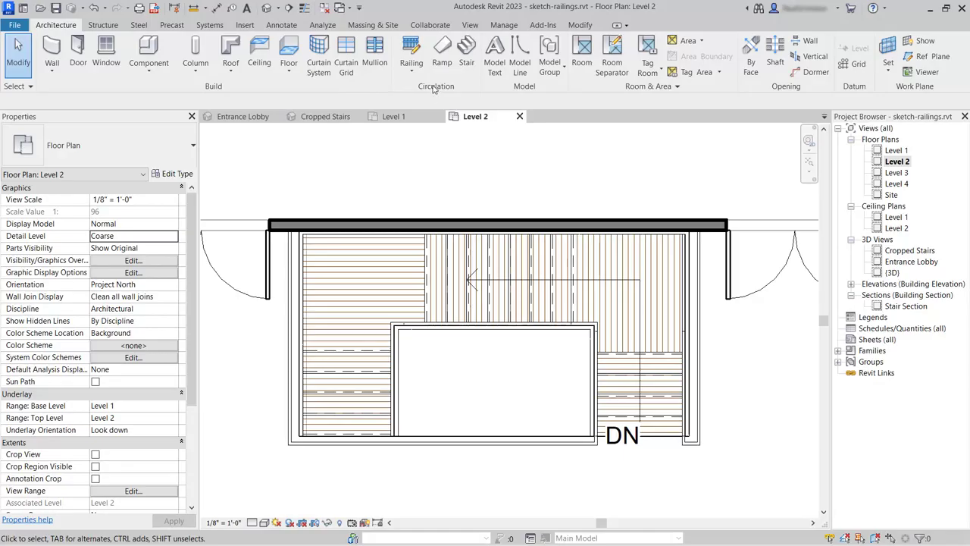
click(409, 50)
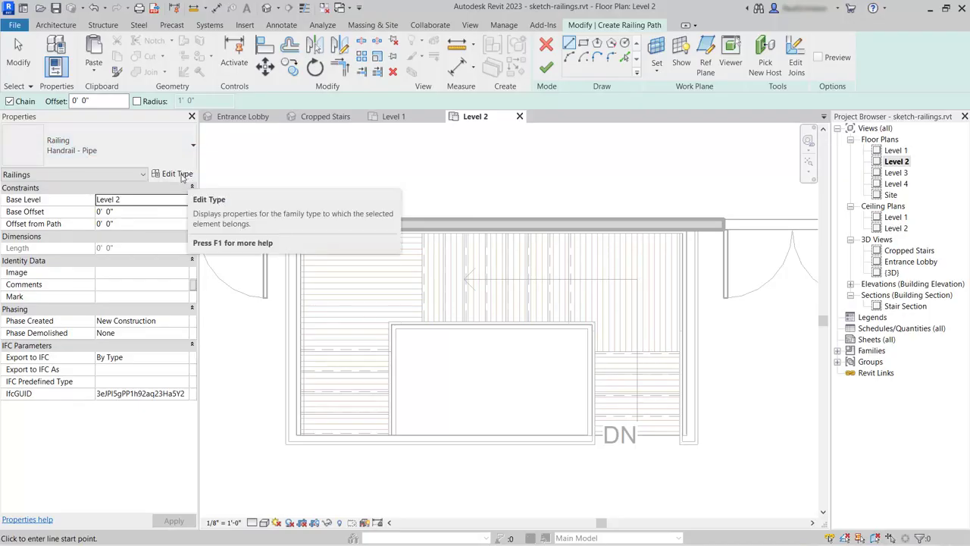
click(181, 175)
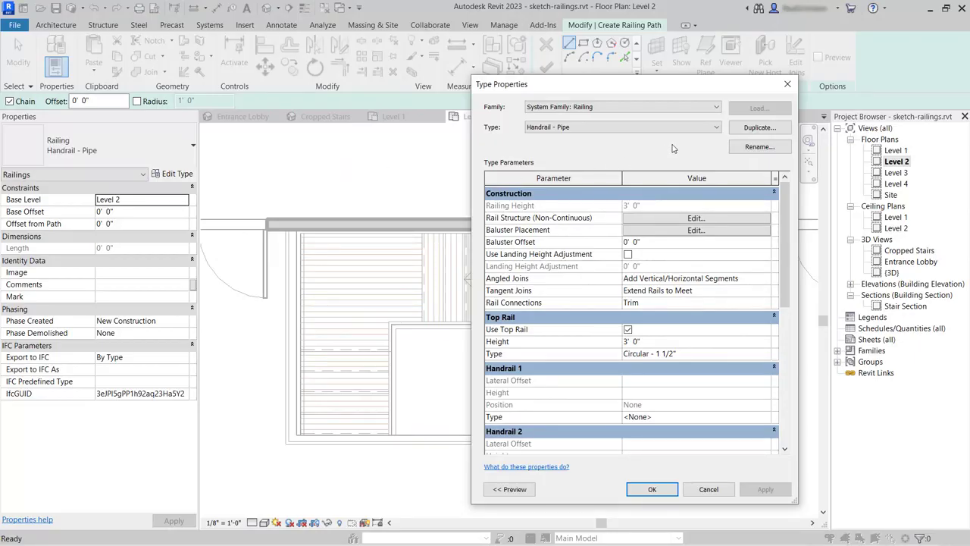
click(755, 128)
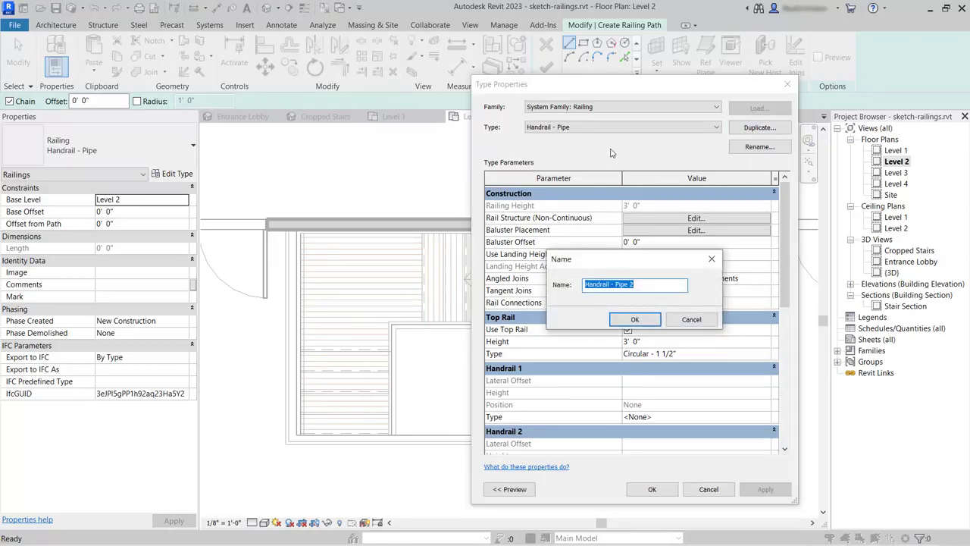
text(H)
click(634, 320)
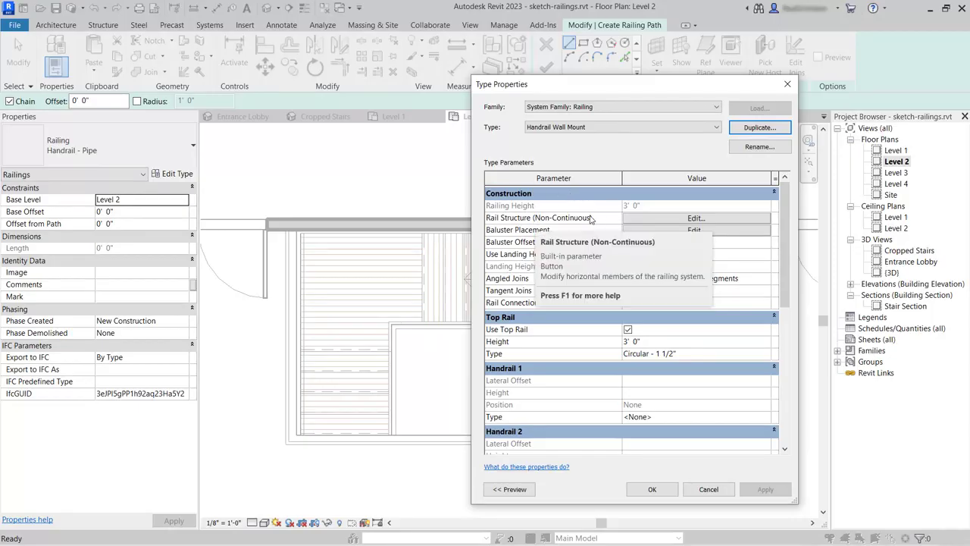
Step: Delete all five rails from the non-continuous rail structure of the Handrail Wall Mount type
click(696, 218)
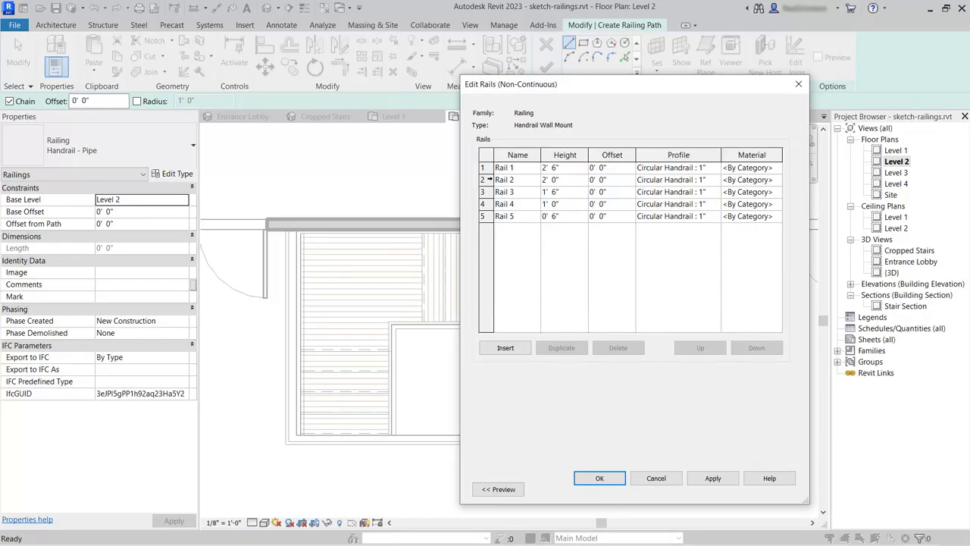
click(483, 168)
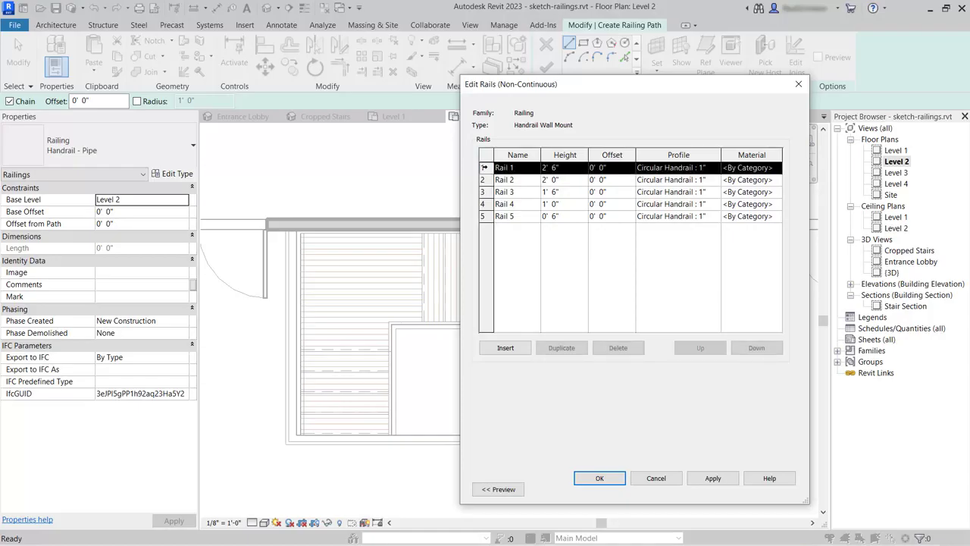
click(618, 347)
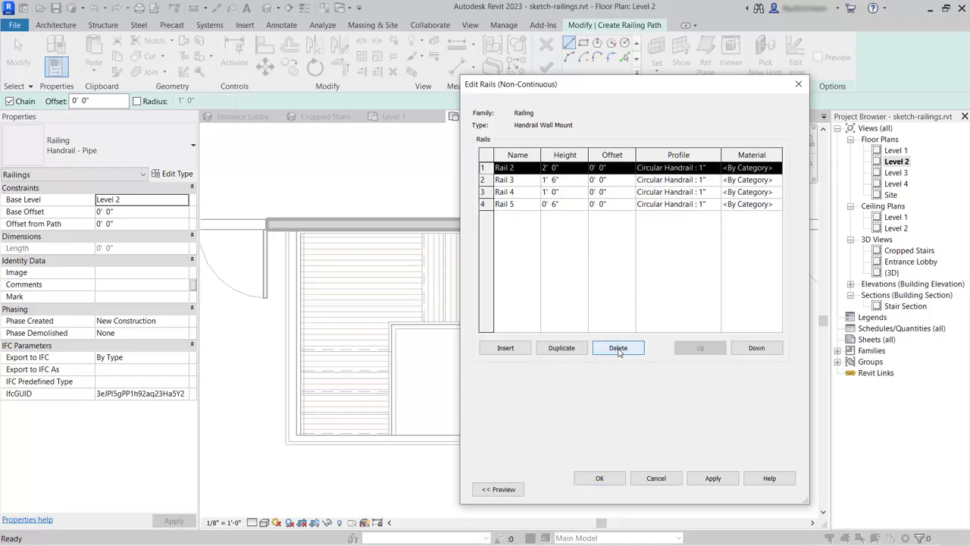
click(618, 348)
click(618, 348)
click(618, 348)
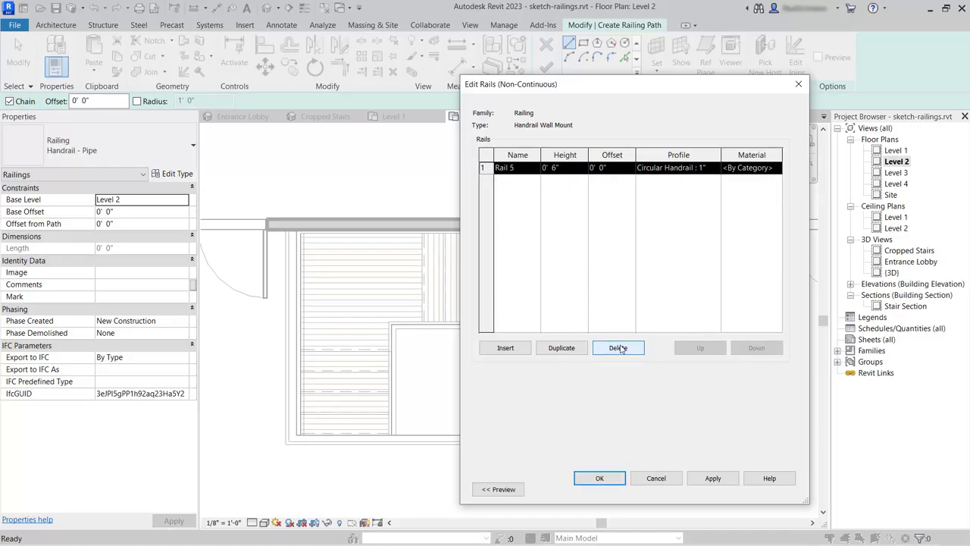
click(617, 348)
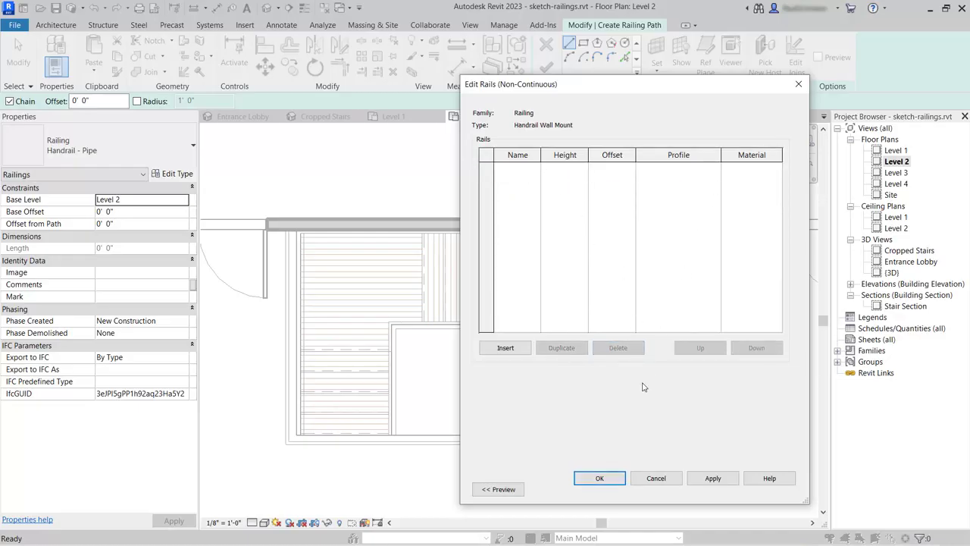
click(599, 478)
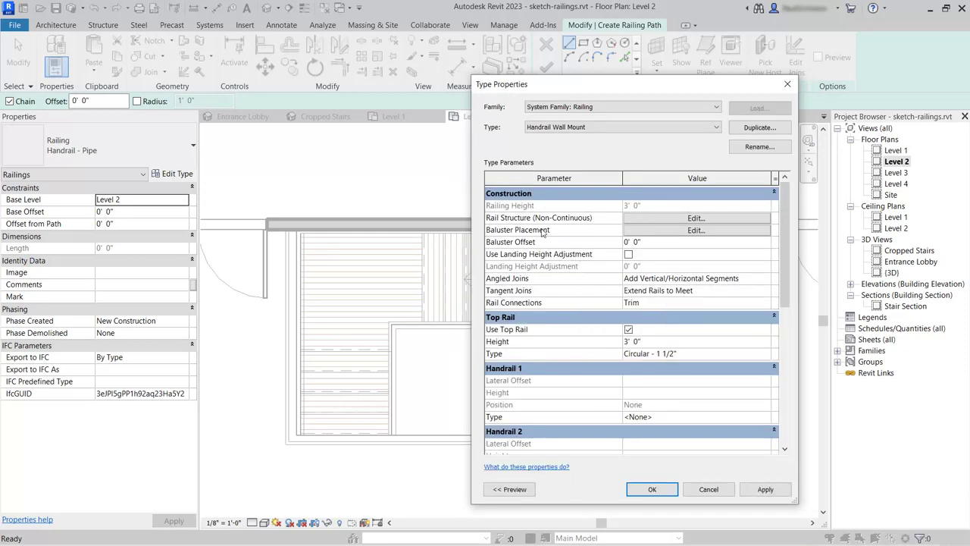
Step: Set the regular baluster's family to None in the baluster placement's main pattern
click(696, 231)
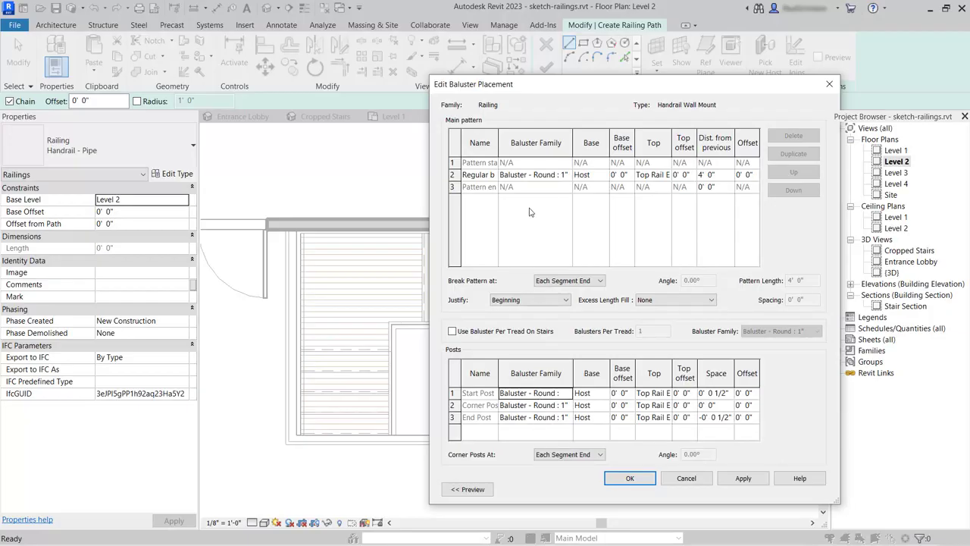
click(530, 180)
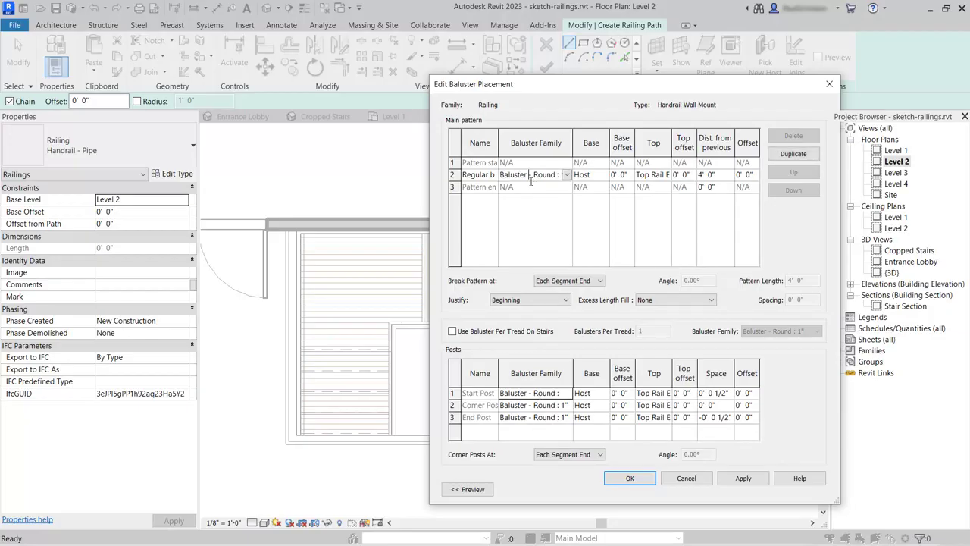
click(567, 177)
click(567, 177)
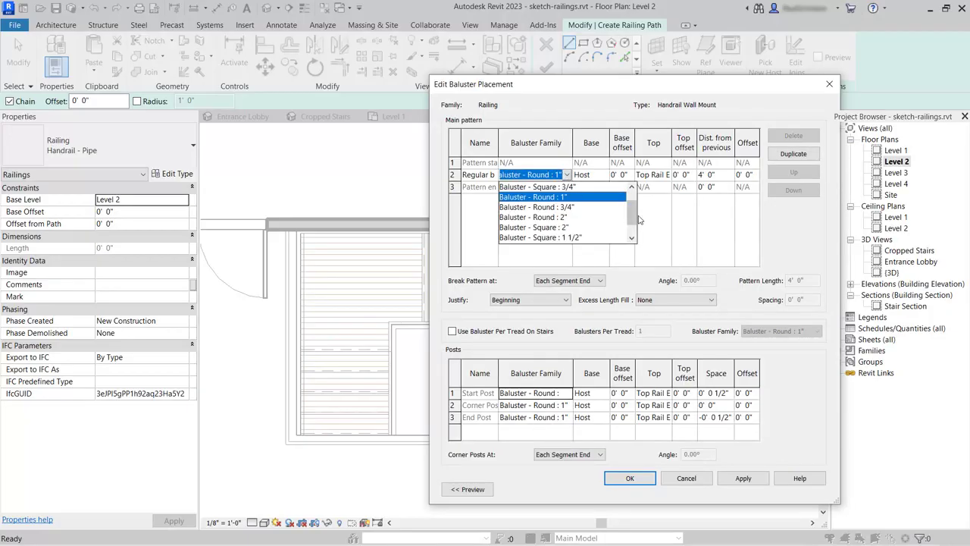
scroll(632, 193, up, 1)
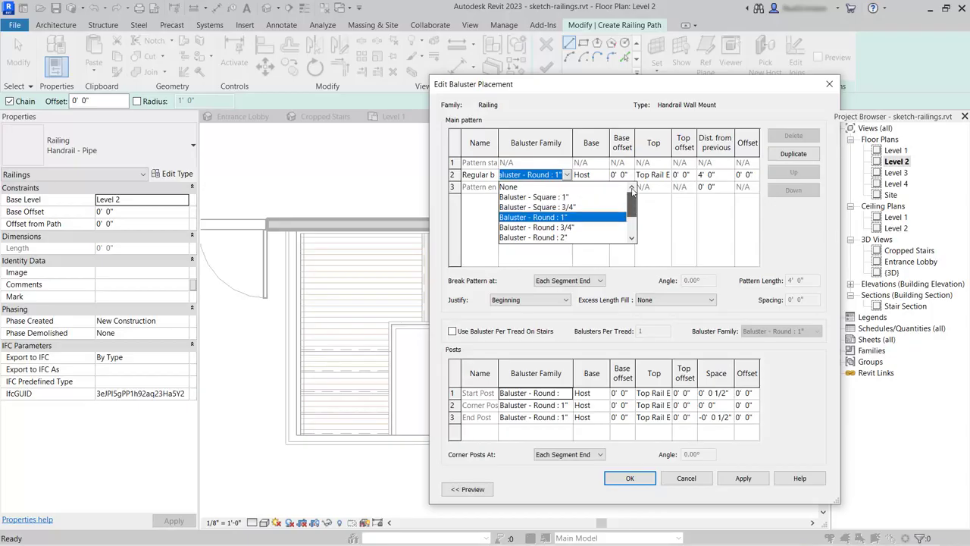
click(508, 187)
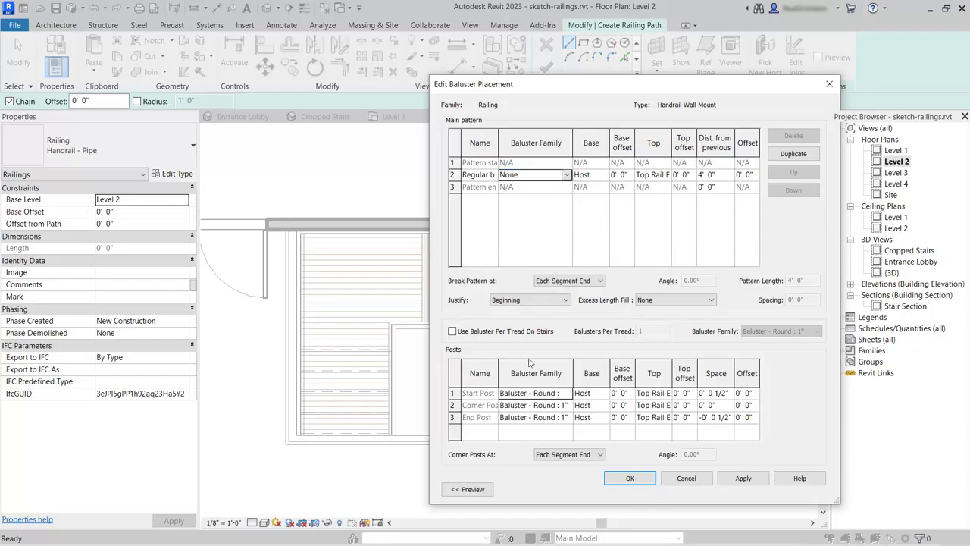
Step: Set the baluster family of the start, corner and end posts to None and accept the baluster placement
click(570, 393)
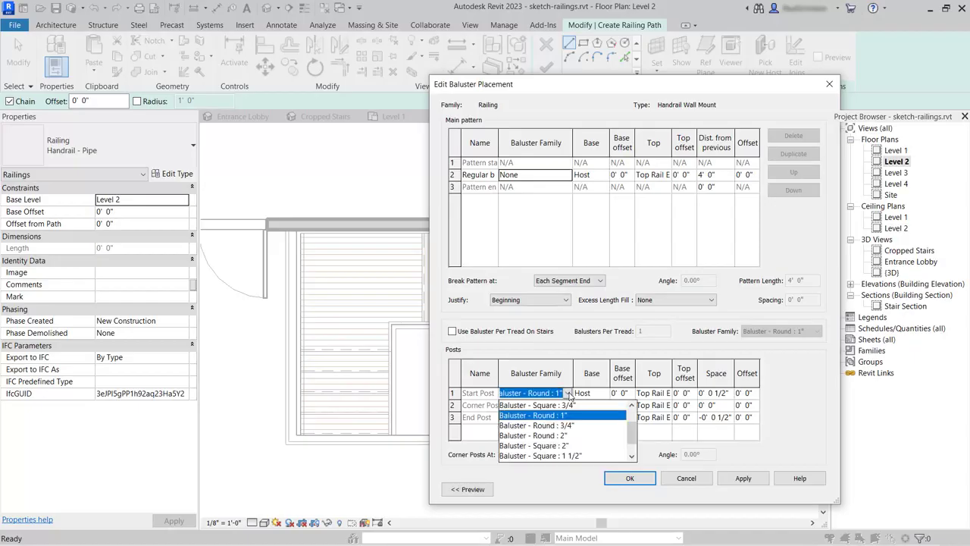
scroll(599, 421, up, 1)
click(523, 406)
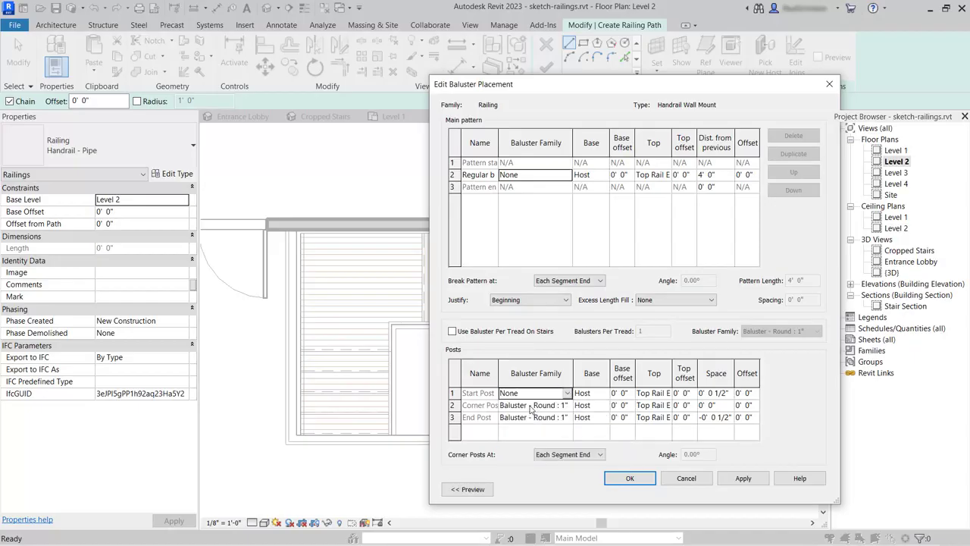
click(568, 405)
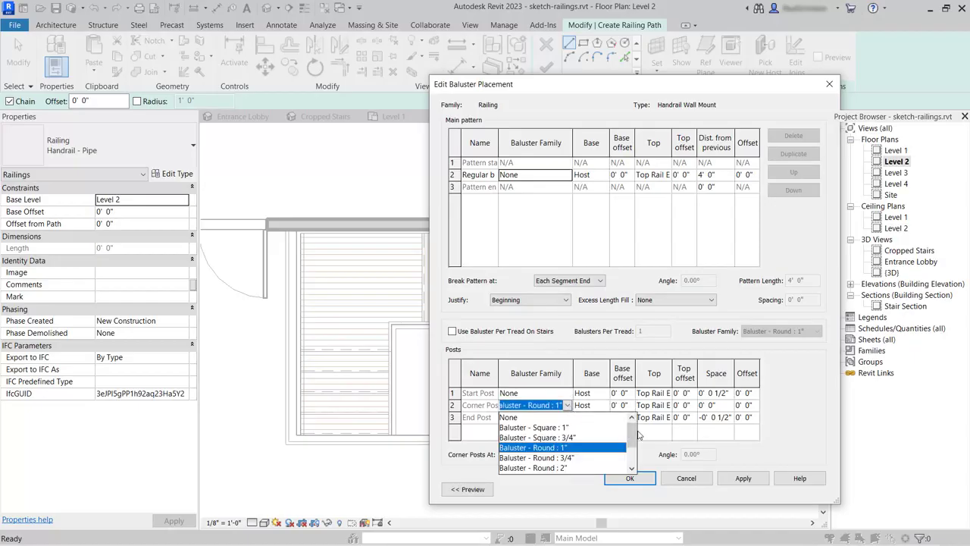
scroll(552, 421, up, 1)
click(551, 421)
click(570, 418)
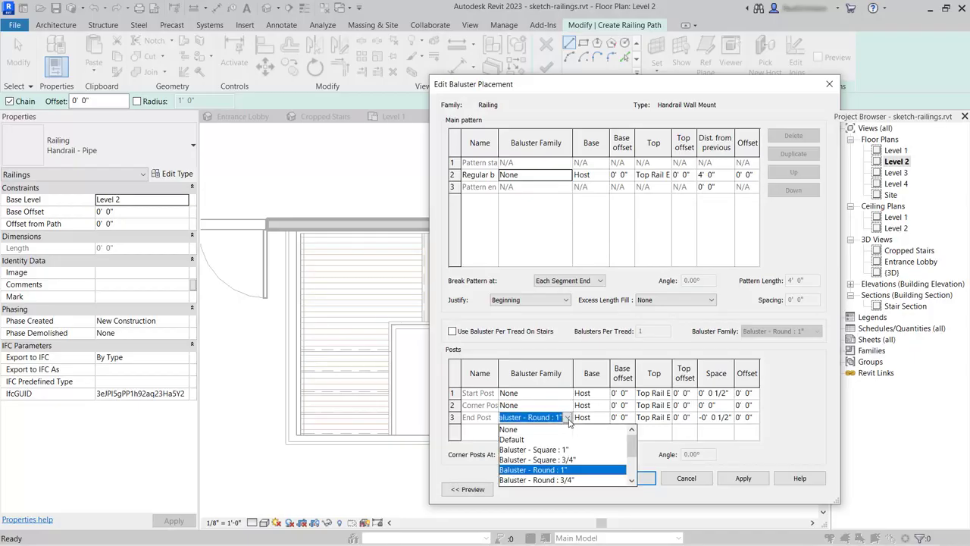
click(538, 432)
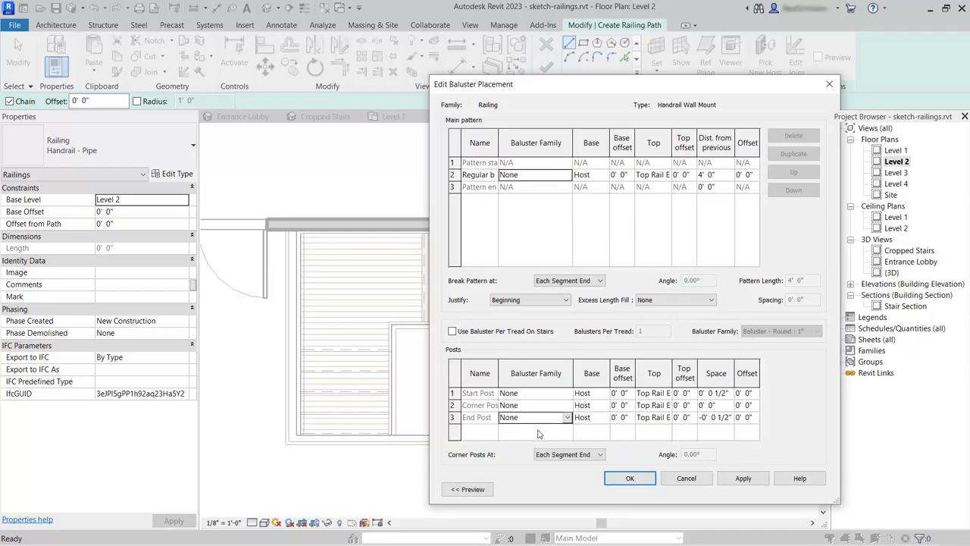
click(629, 478)
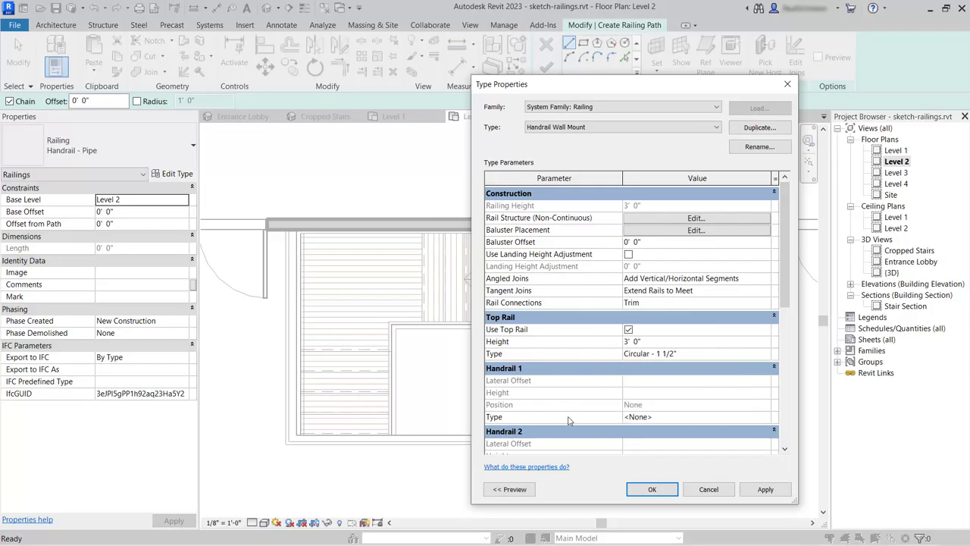
Step: Assign the Pipe - Wall Mount handrail type to Handrail 1
click(664, 420)
click(768, 419)
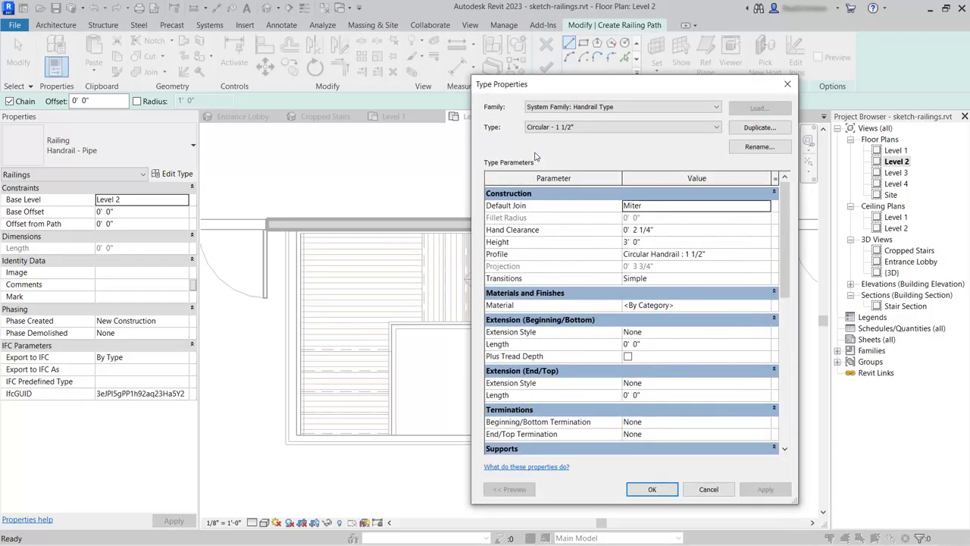
click(716, 127)
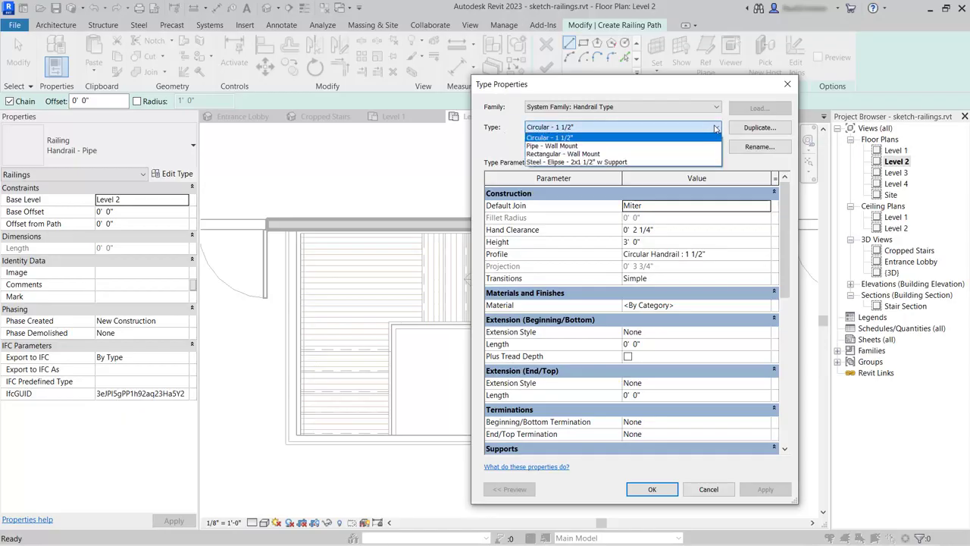
click(562, 146)
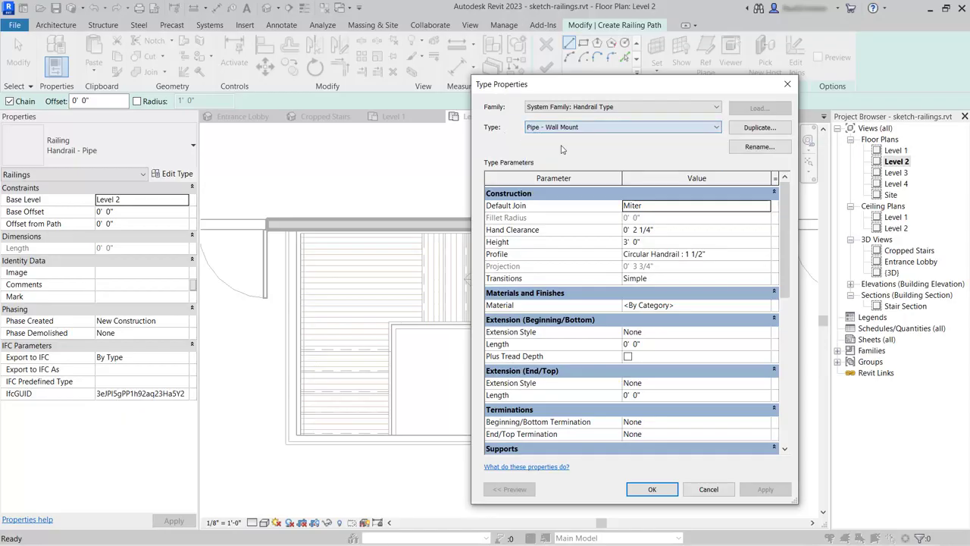
click(652, 488)
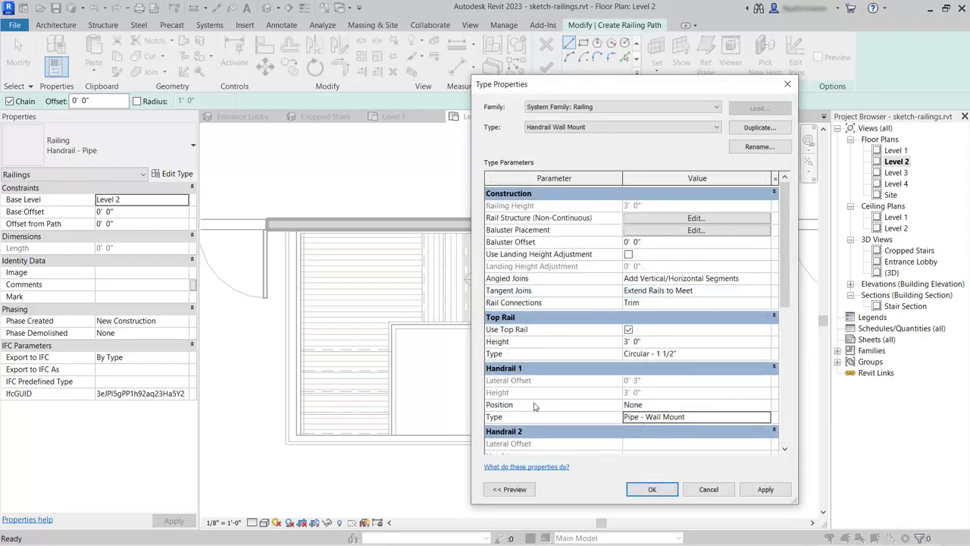
Step: Set Handrail 1's position to Right, turn off the top rail, and accept the railing type properties
click(651, 406)
click(651, 406)
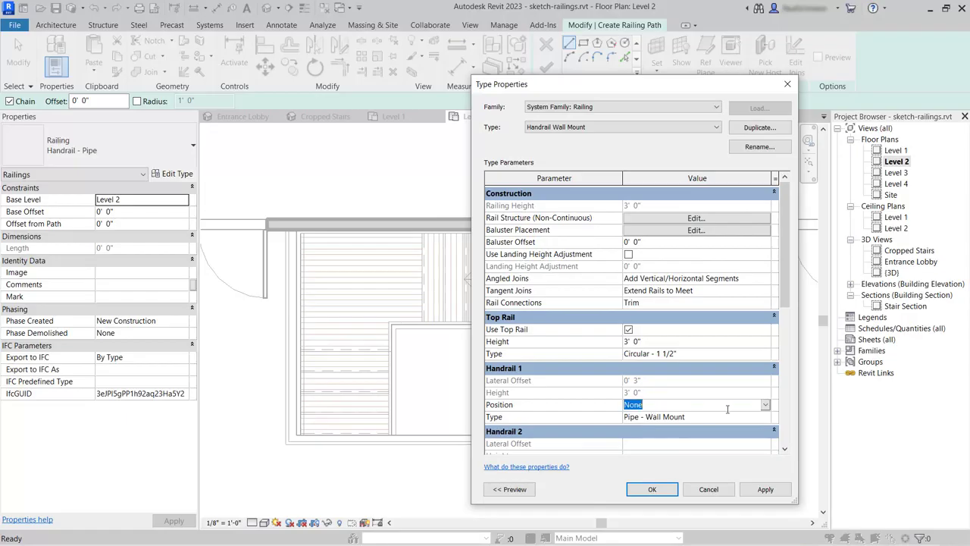
click(766, 407)
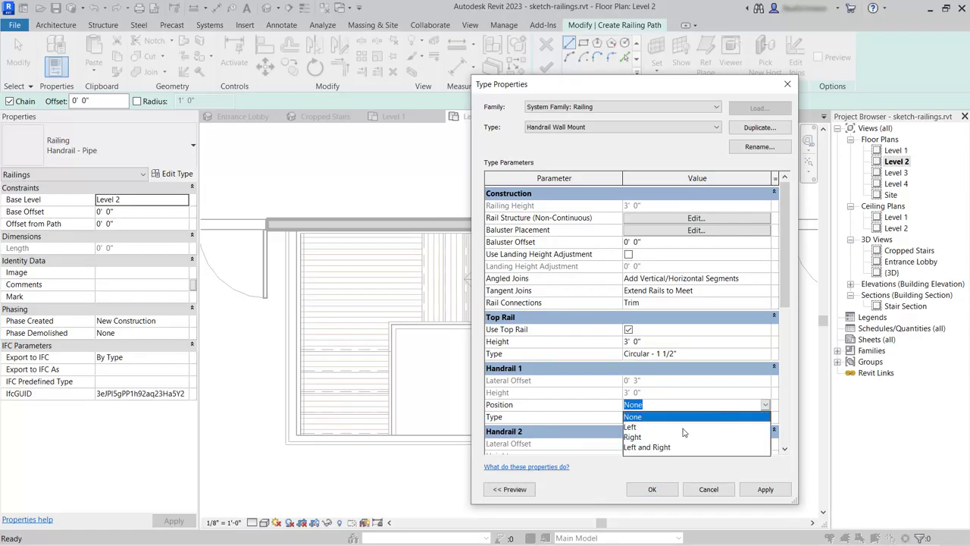
click(642, 438)
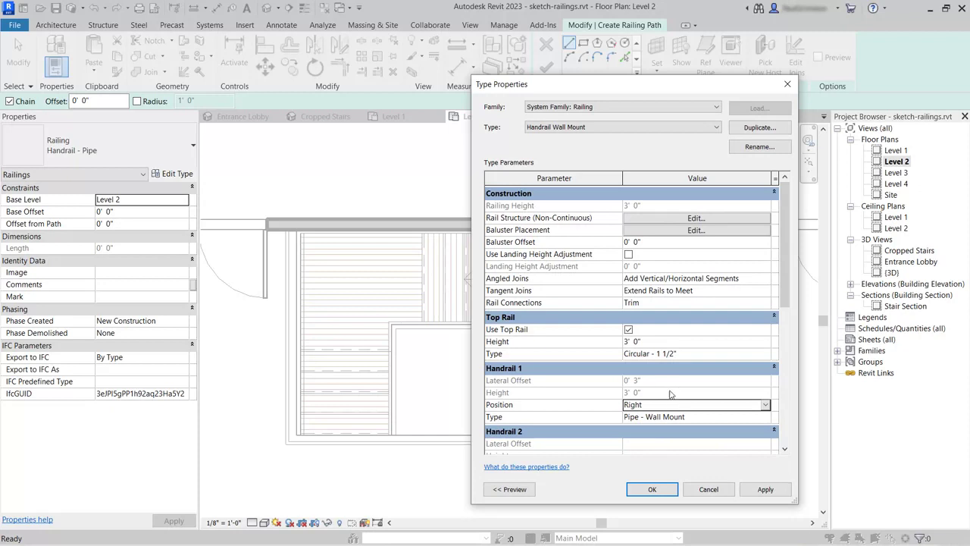
click(628, 329)
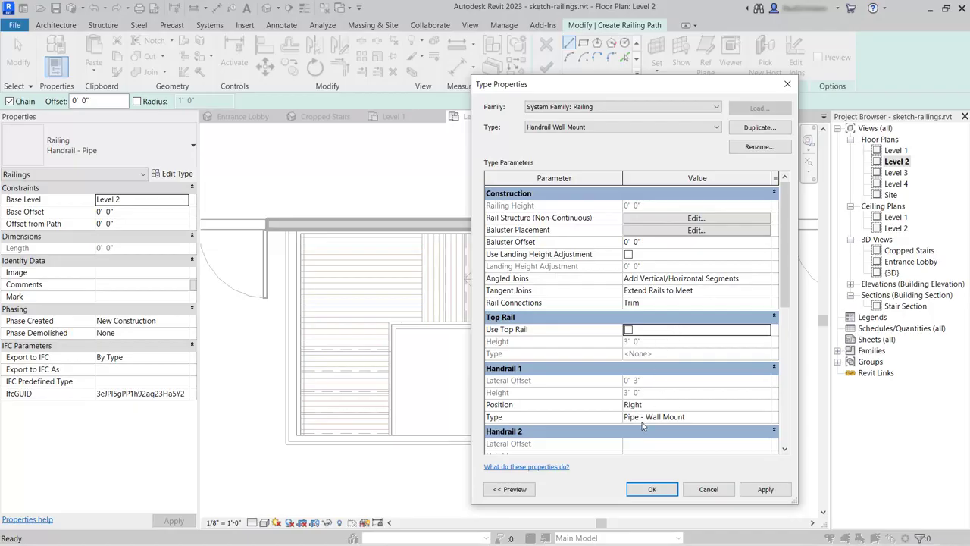
click(651, 490)
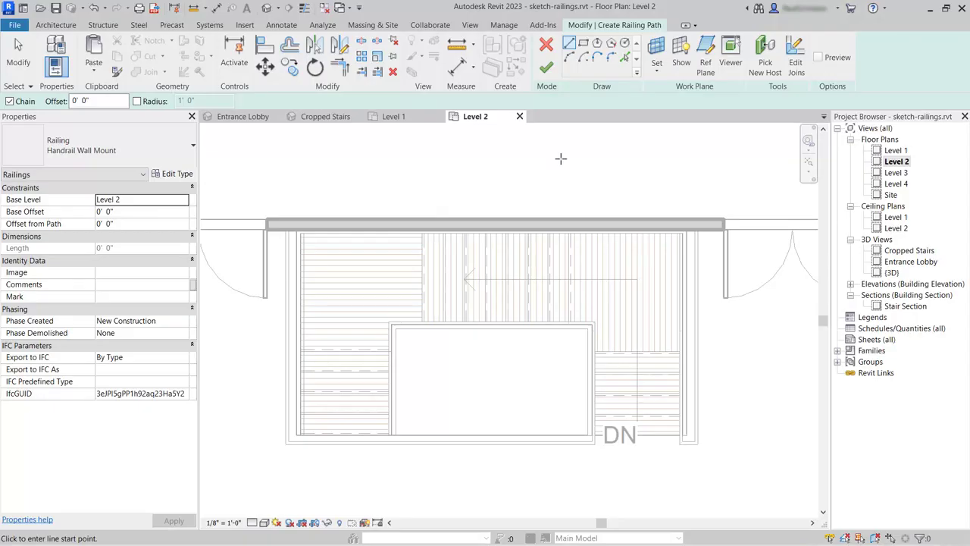
Step: Sketch a horizontal railing path line about 7' 3" long along the stair edge beside the wall, starting at the stair line's endpoint near the landing
scroll(434, 240, up, 6)
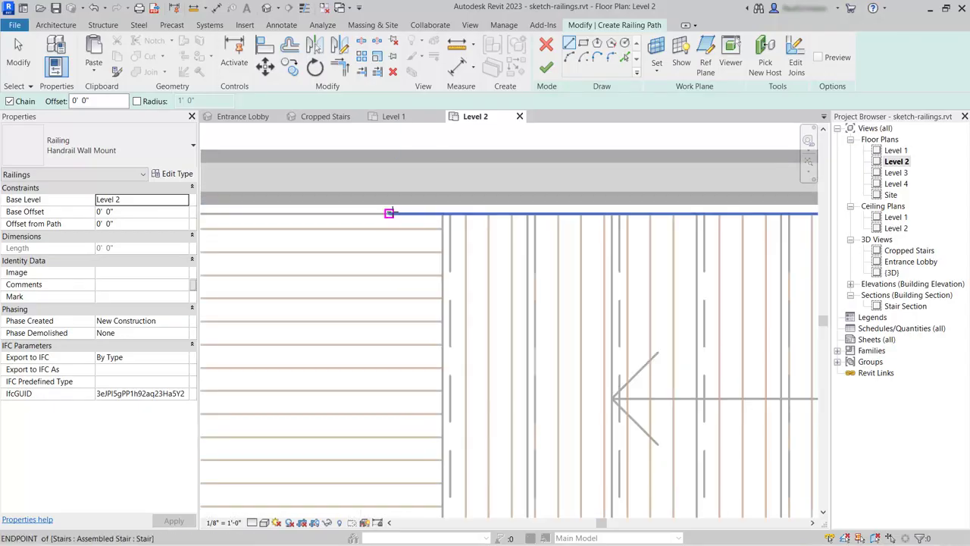
click(389, 213)
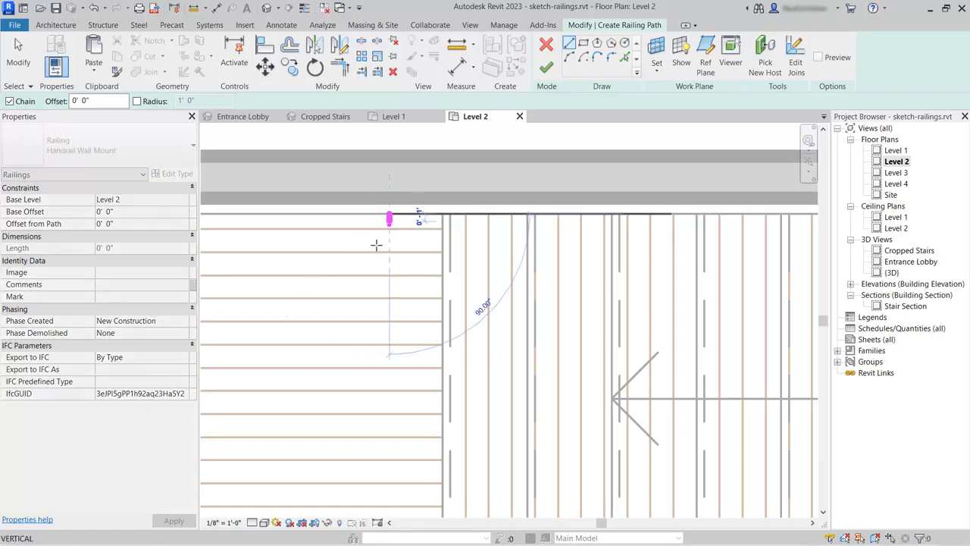
scroll(346, 245, down, 3)
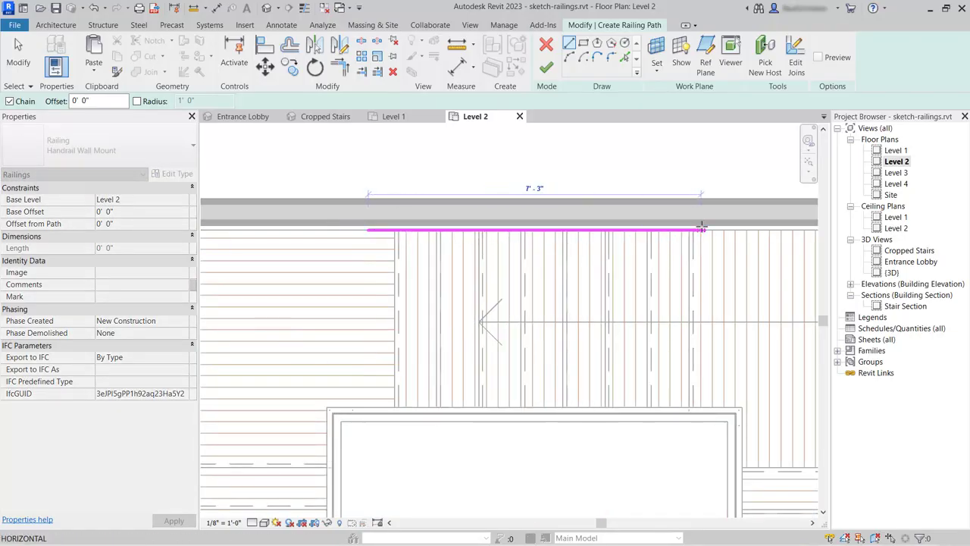
scroll(705, 231, up, 2)
click(706, 232)
scroll(716, 317, down, 1)
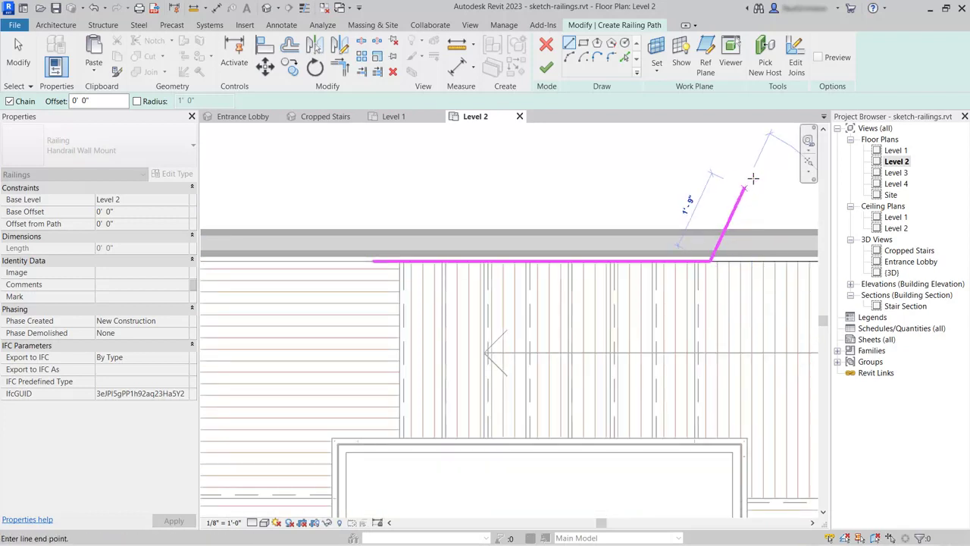
Step: End the path line, pick the stair as the railing's new host, and finish the path sketch
key(Escape)
key(Escape)
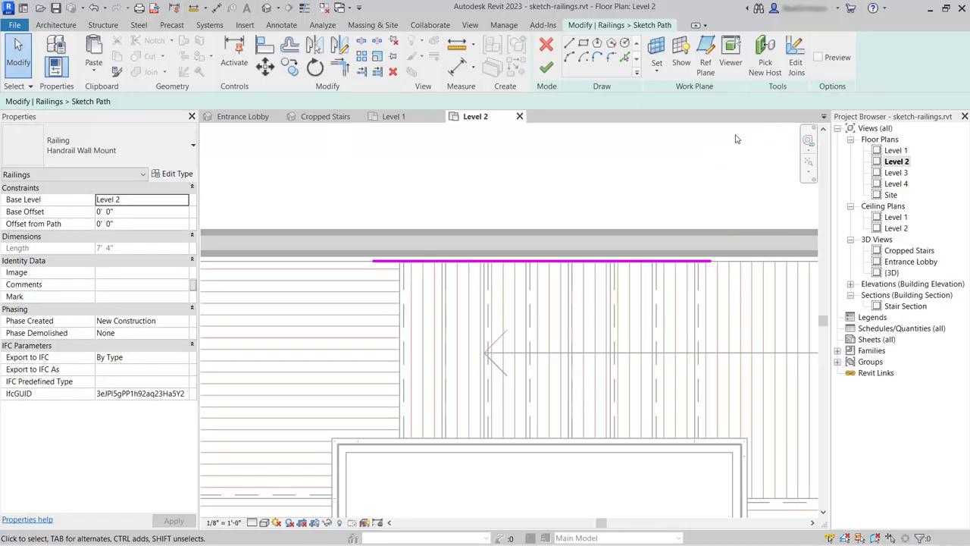
click(765, 58)
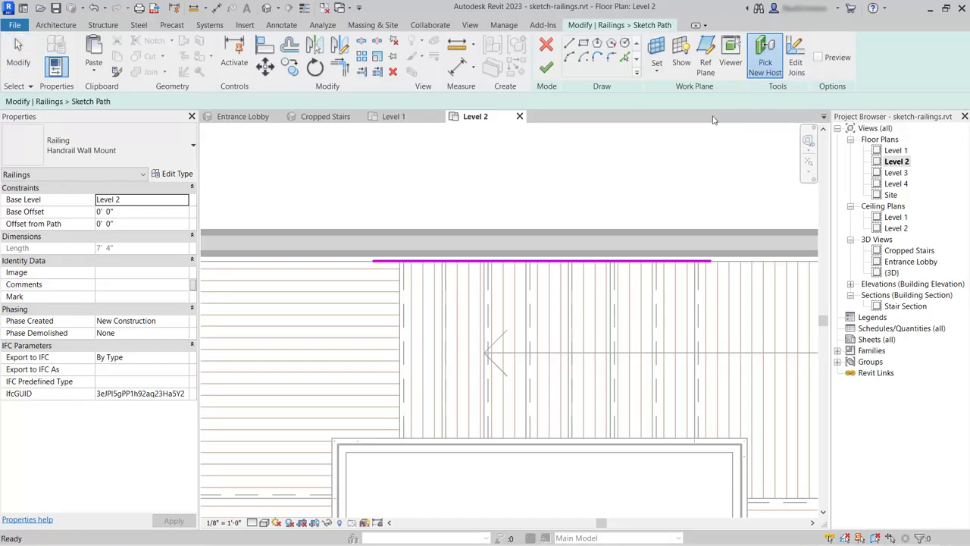
click(616, 321)
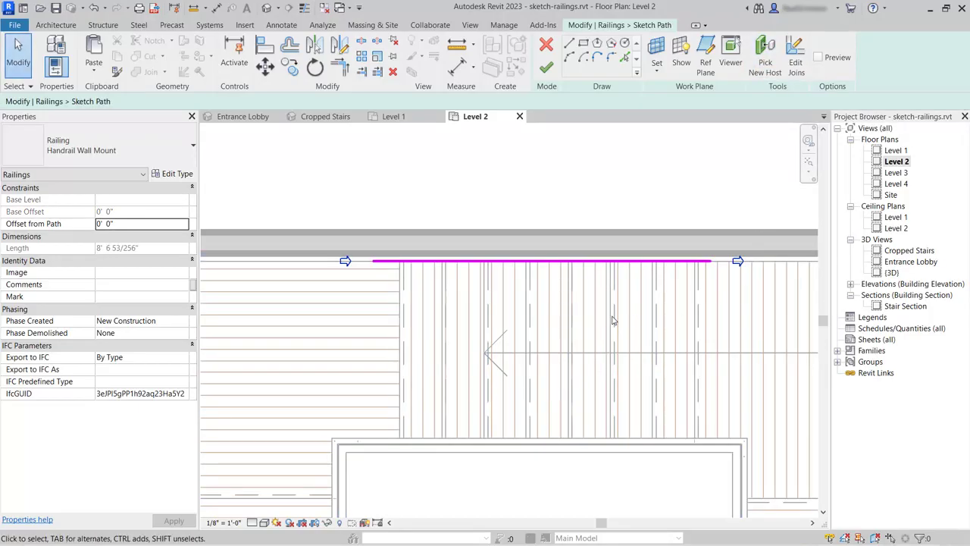
click(547, 68)
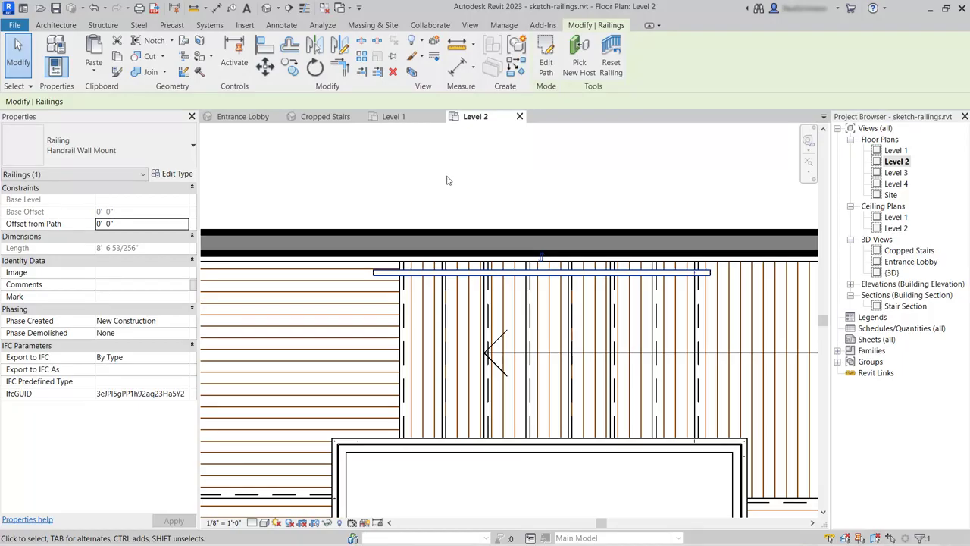
Step: From the Cropped Stairs view, set the Pipe - Wall Mount handrail type's beginning and end extension lengths to 0' 6"
click(313, 121)
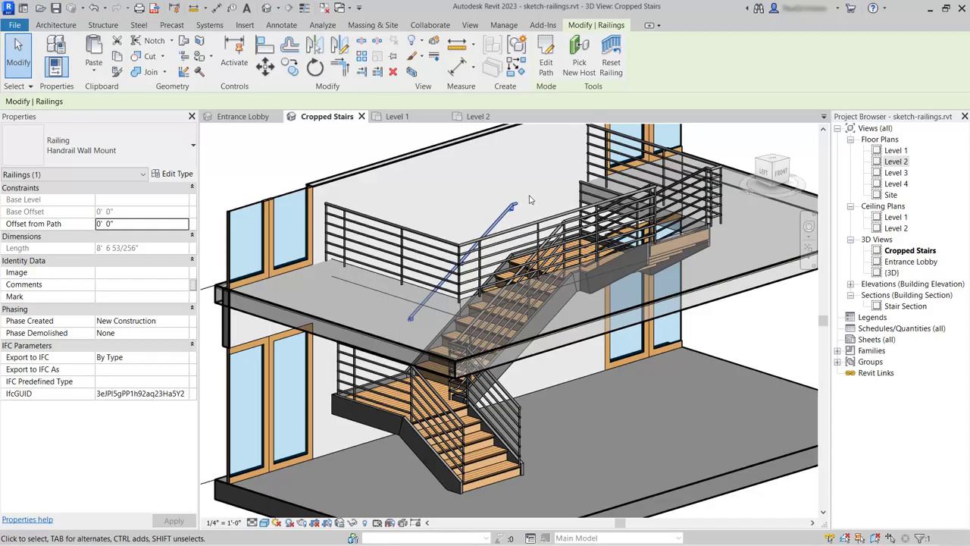
click(174, 174)
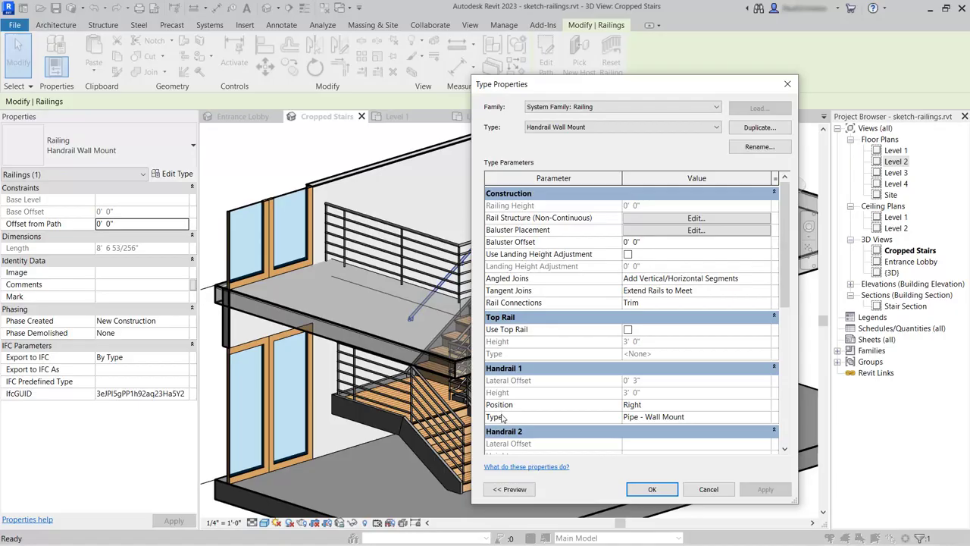
click(693, 418)
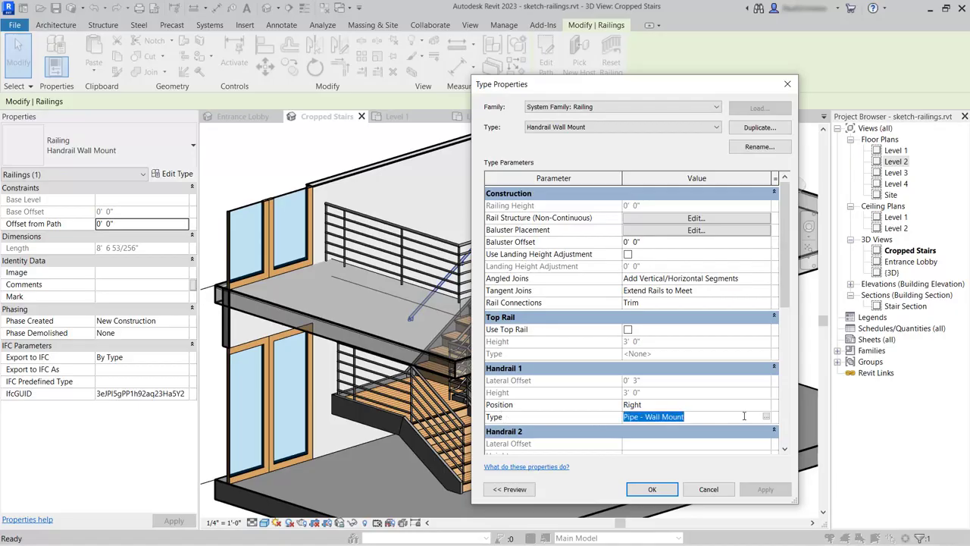
click(768, 417)
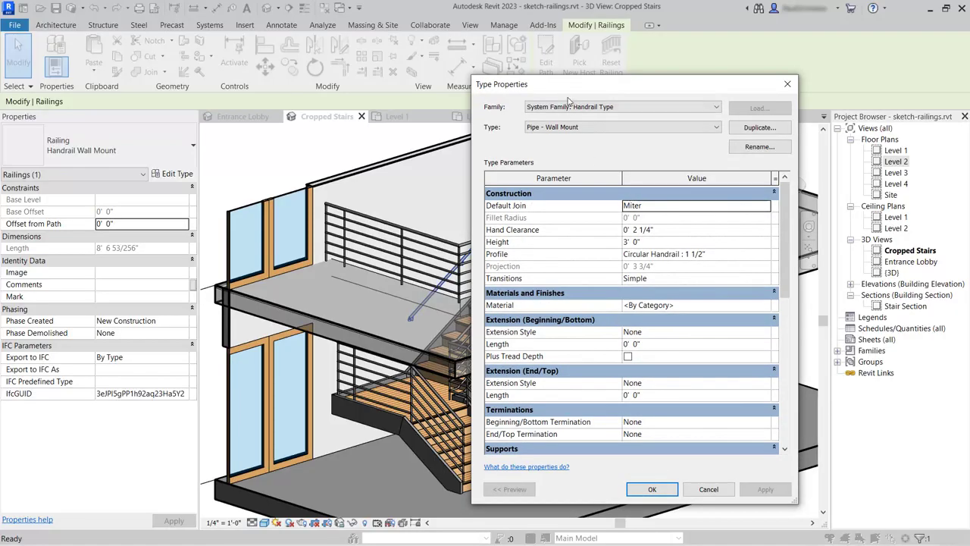
drag(559, 91, 645, 81)
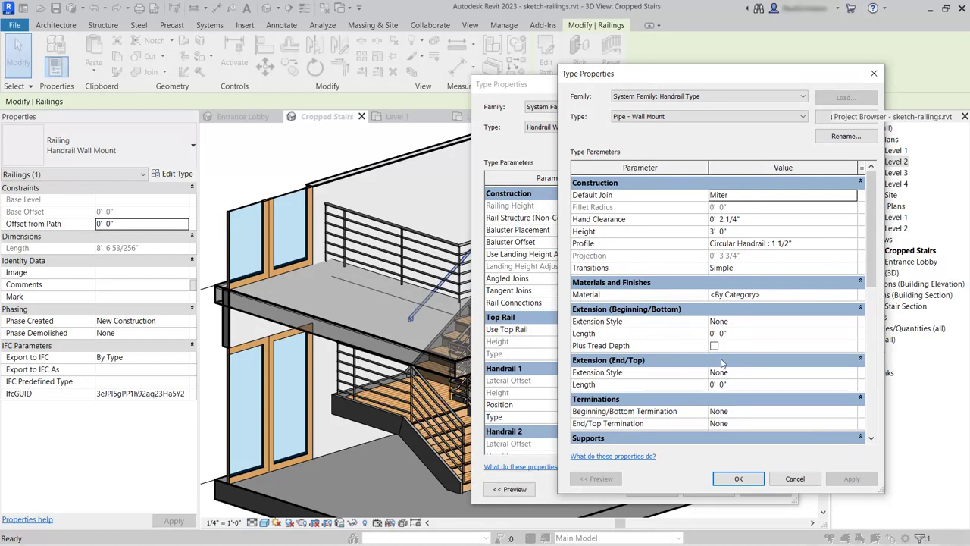
click(759, 385)
text(0 6)
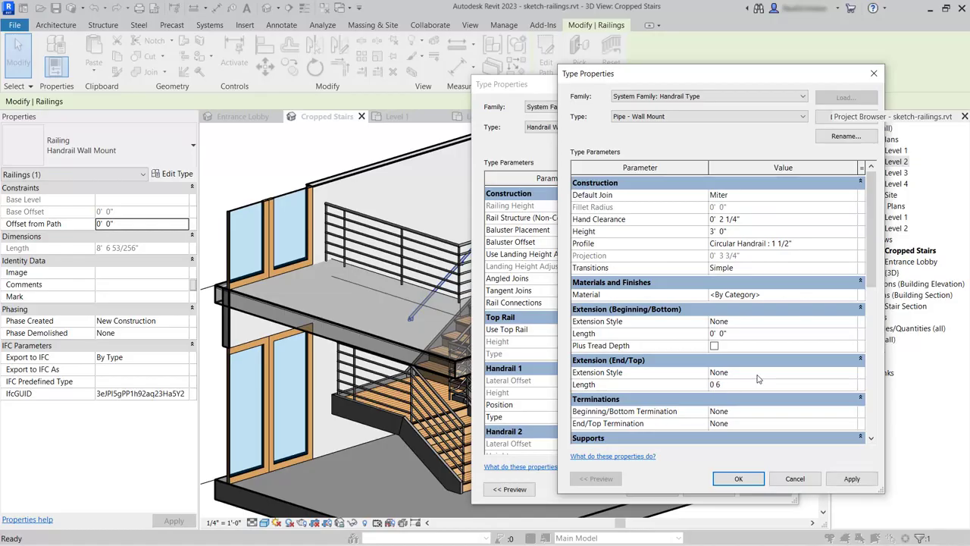
key(Return)
click(743, 333)
text(0 6)
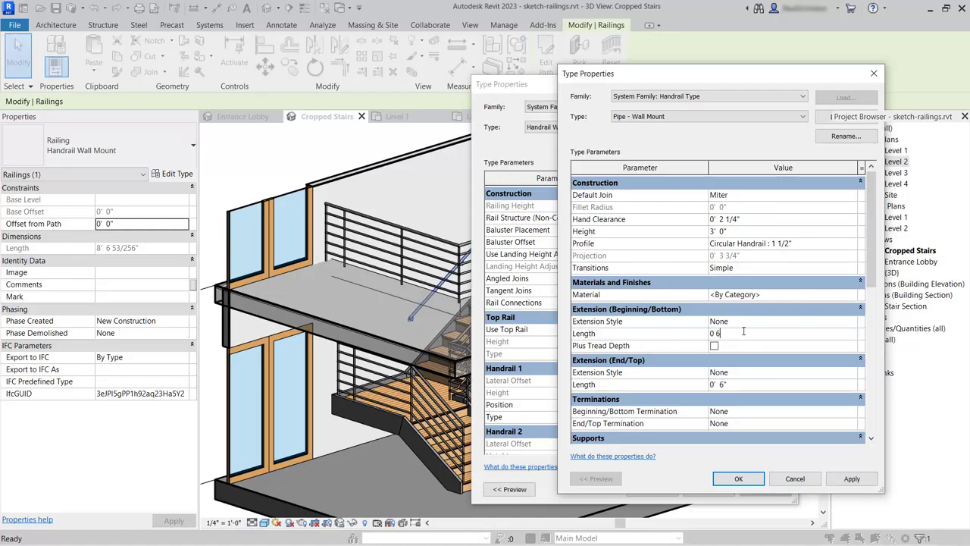
key(Return)
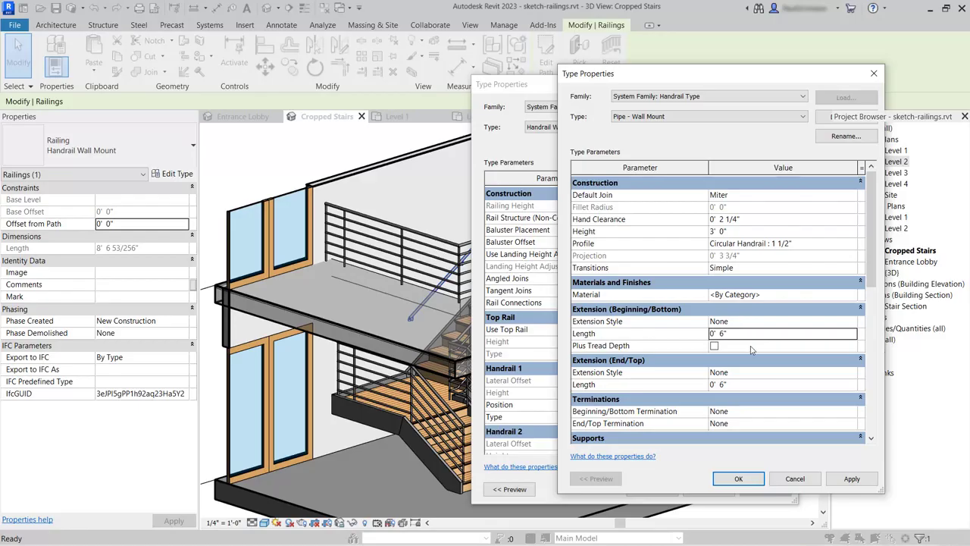
Step: Set the handrail type's extension style to Wall at both the beginning/bottom and end/top, and accept the handrail and railing type properties
click(757, 322)
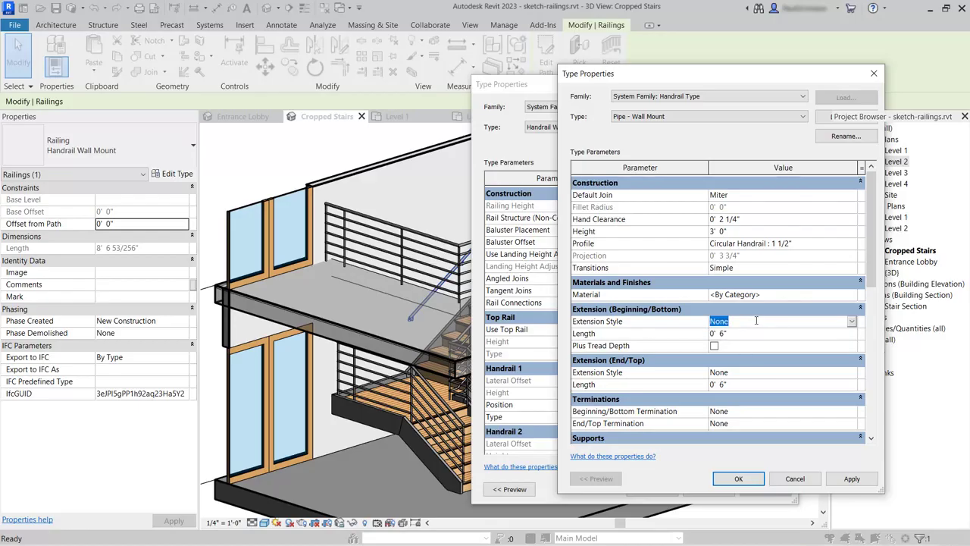
click(853, 324)
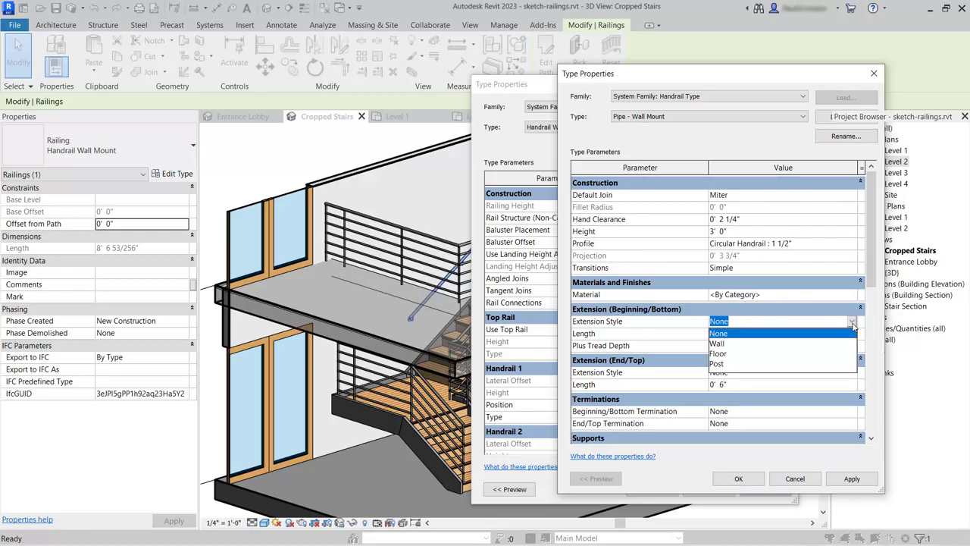
click(739, 346)
click(735, 373)
click(853, 372)
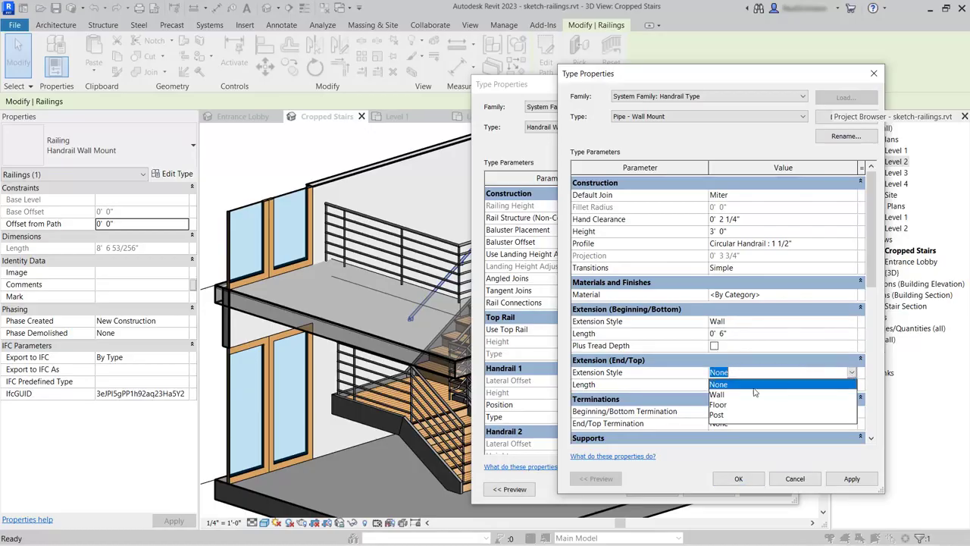
click(732, 396)
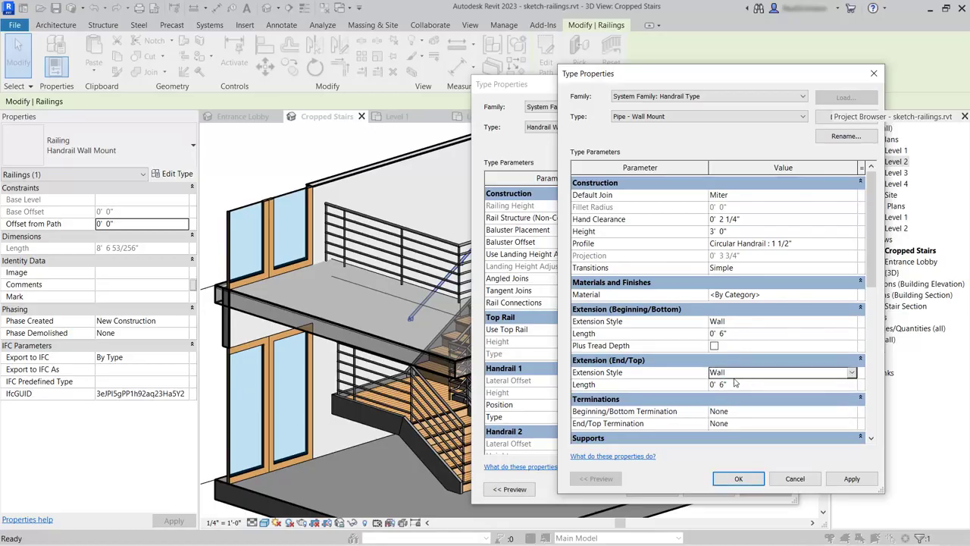
click(738, 480)
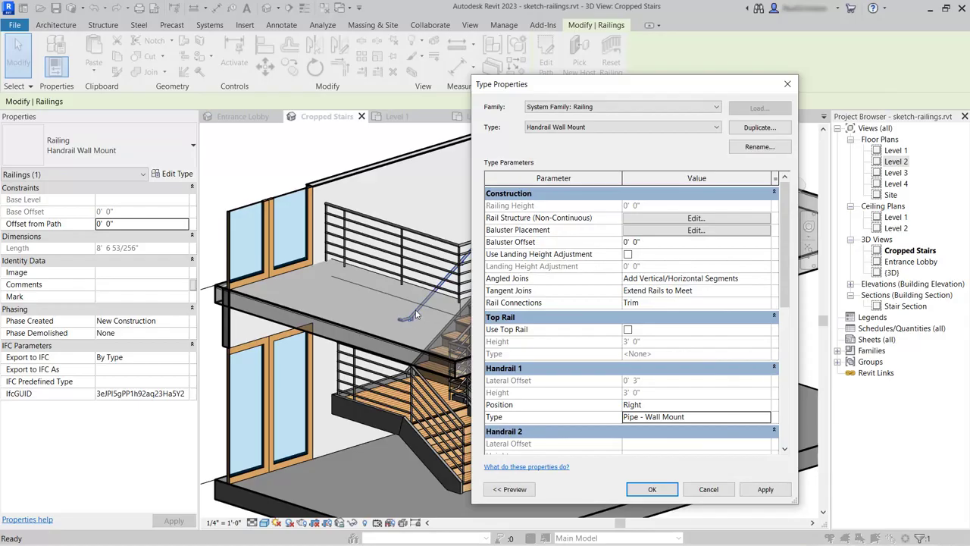
click(652, 489)
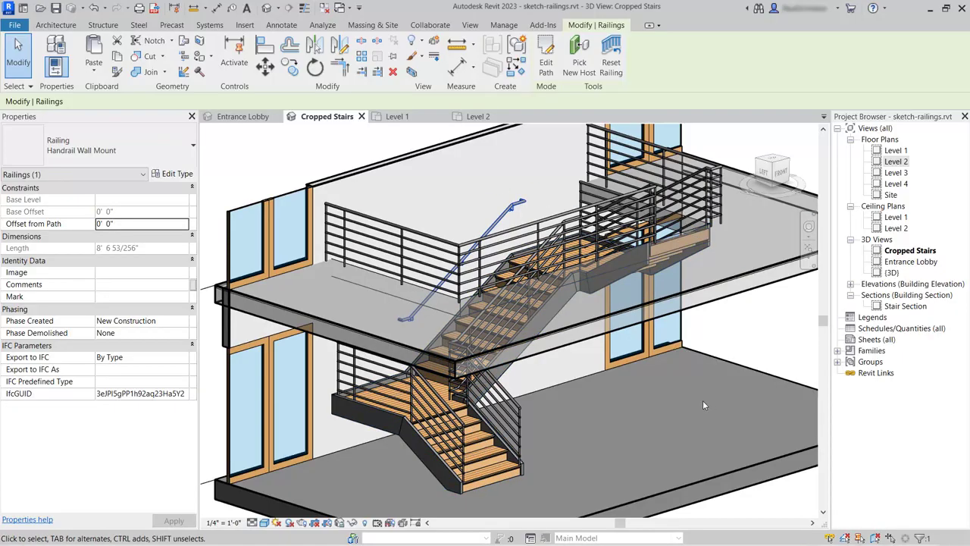
Step: On the Level 2 plan, set the wall-mounted handrail's Offset from Path to 0' 2"
click(485, 117)
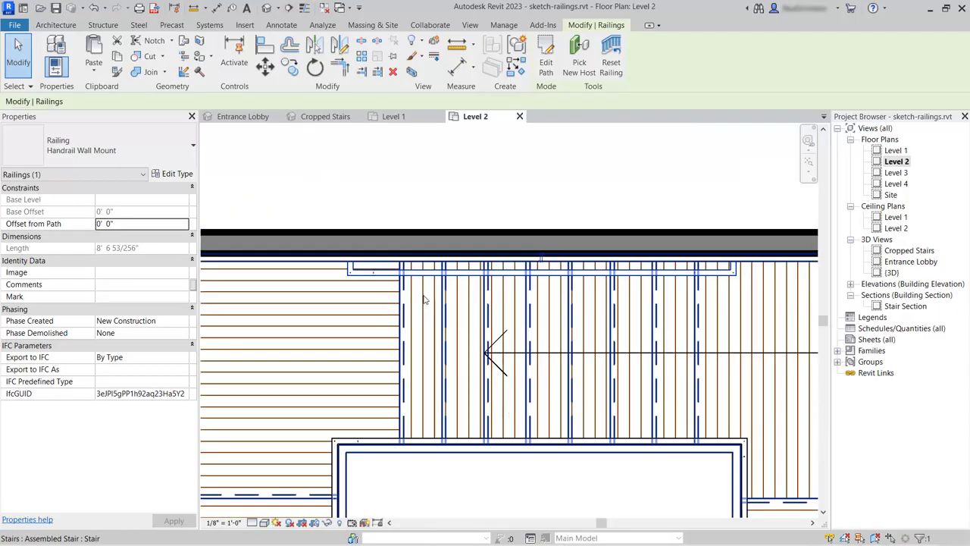
scroll(334, 269, up, 3)
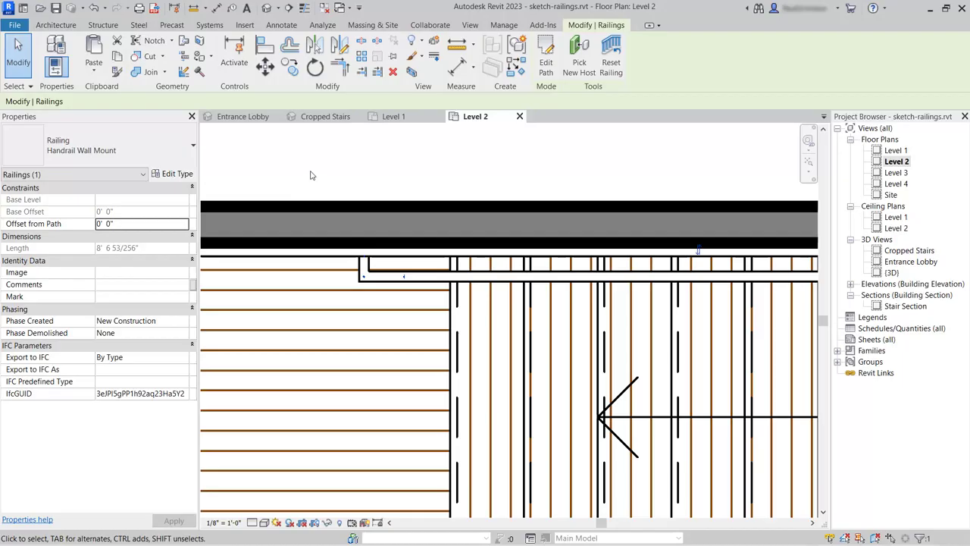
click(134, 223)
text(0 2)
key(Return)
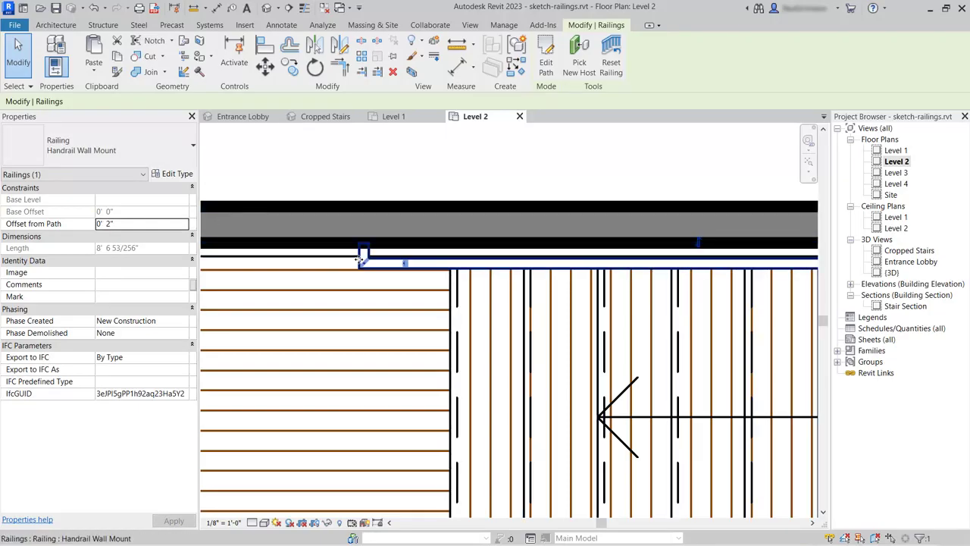
Step: Inspect the wall-mounted handrail against the stair wall in the Cropped Stairs and Entrance Lobby 3D views
click(326, 116)
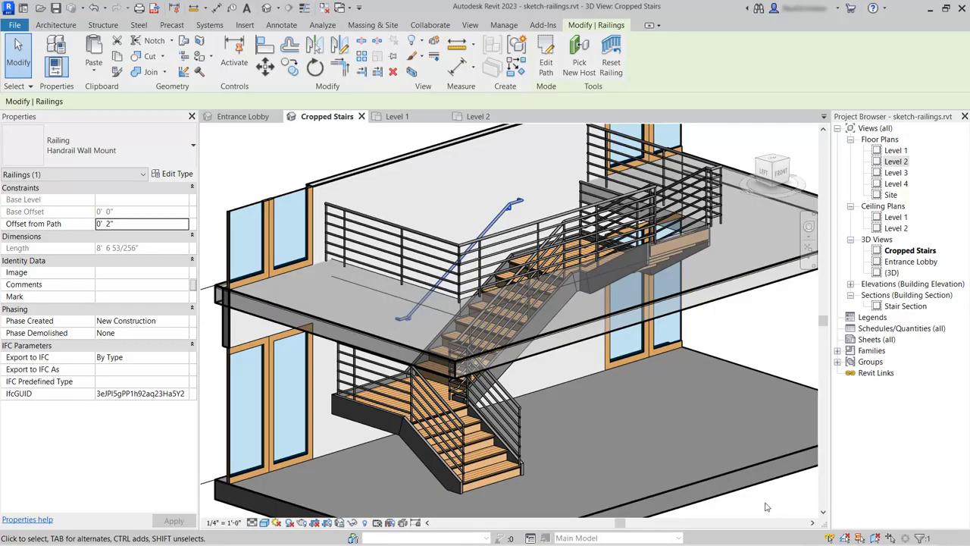
click(232, 117)
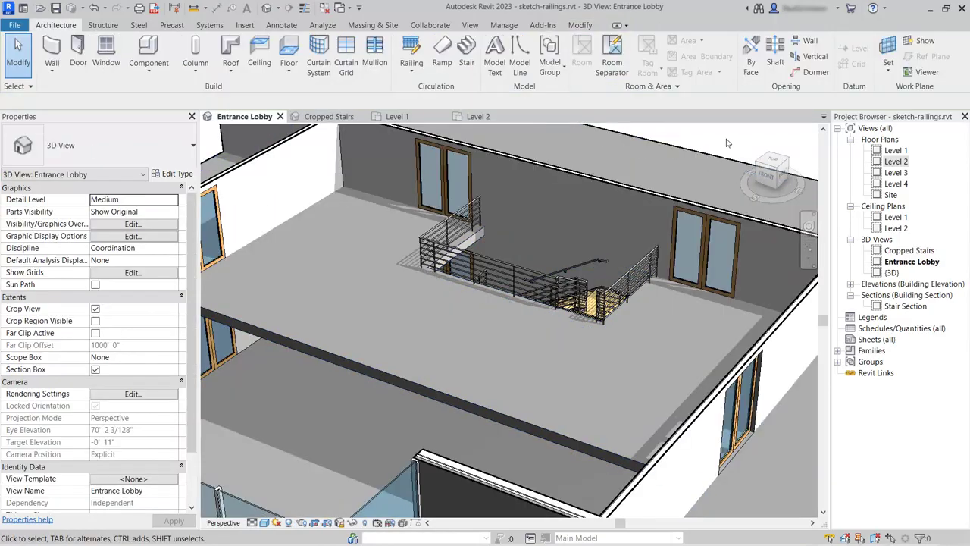
scroll(556, 243, up, 5)
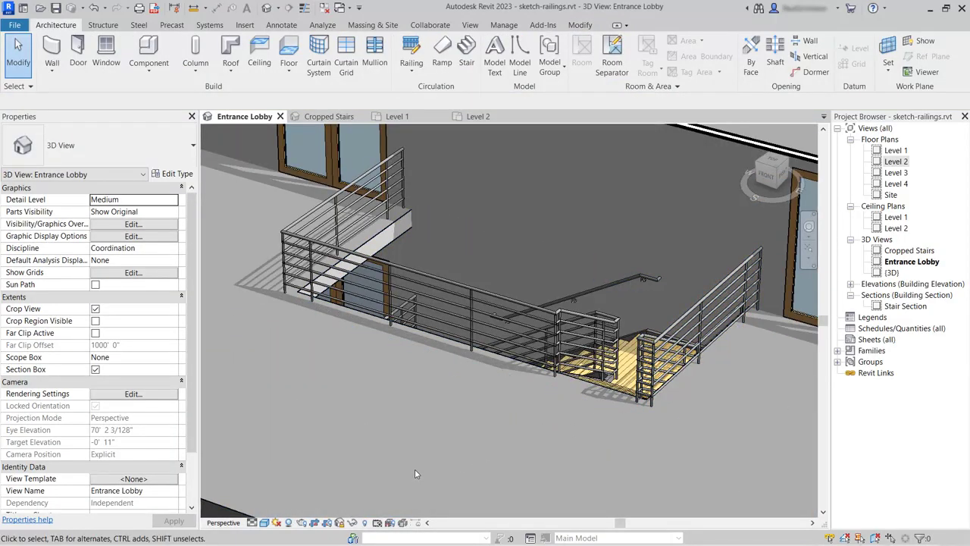
scroll(438, 404, down, 6)
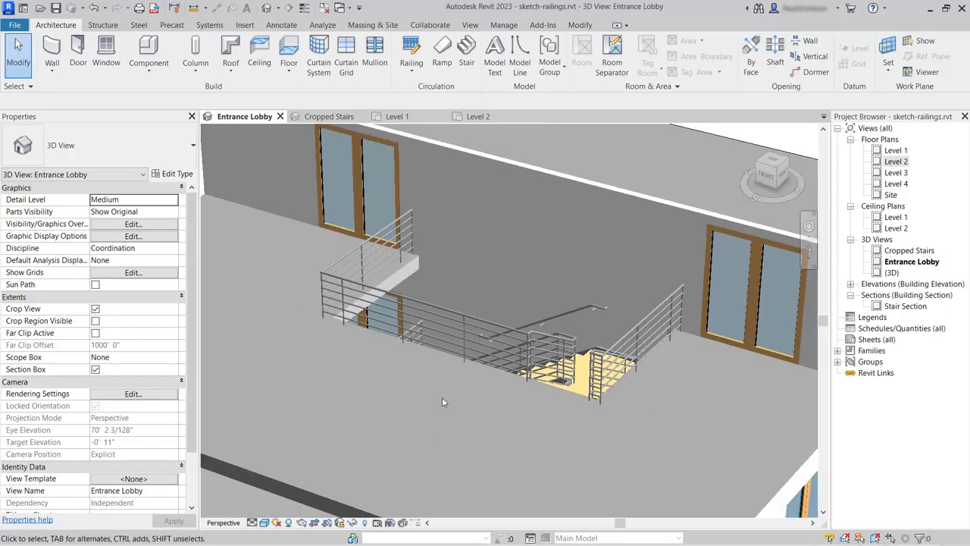
shift+middle_drag(469, 367, 287, 257)
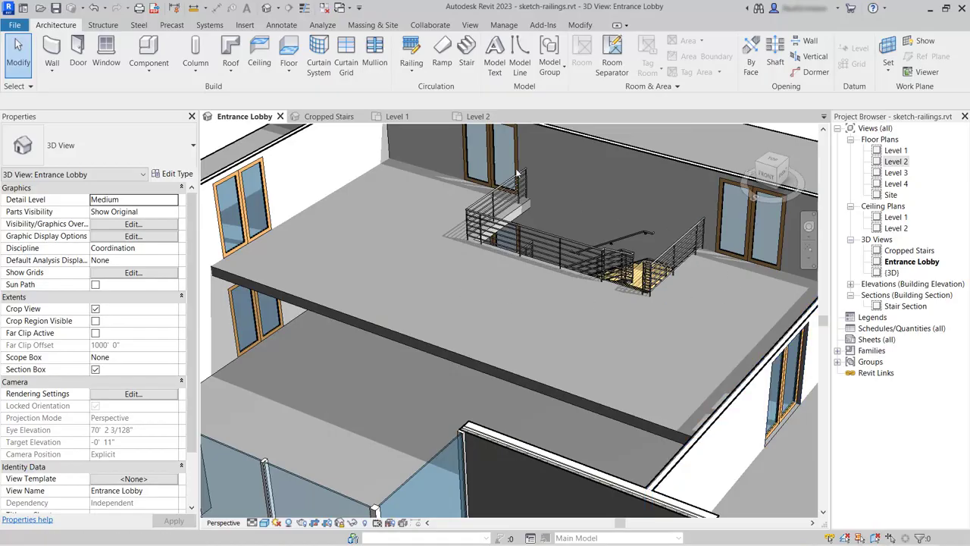
Step: Start a new sketched railing on Level 2 near the open floor edge, using the Glass Panel - Bottom Fill type
click(479, 116)
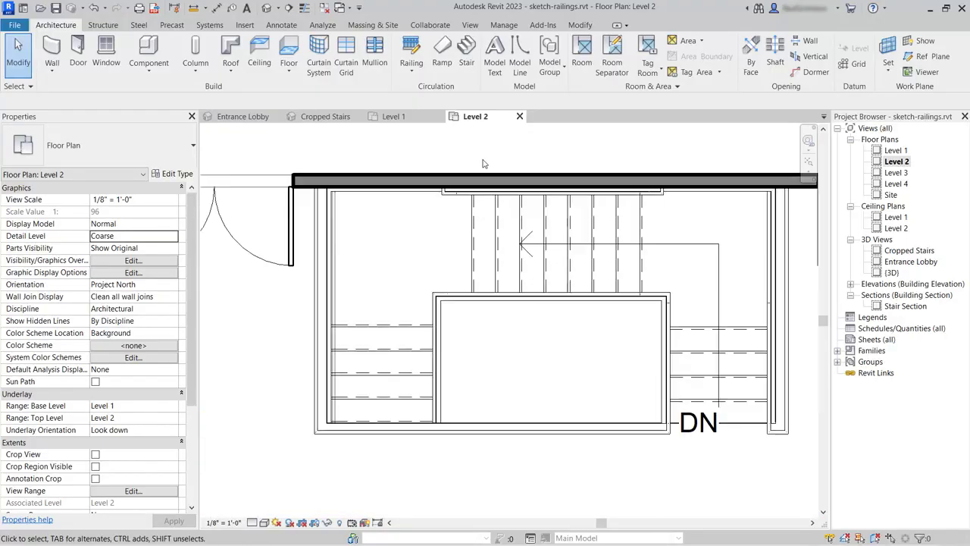
scroll(483, 163, down, 4)
middle_drag(580, 451, 567, 331)
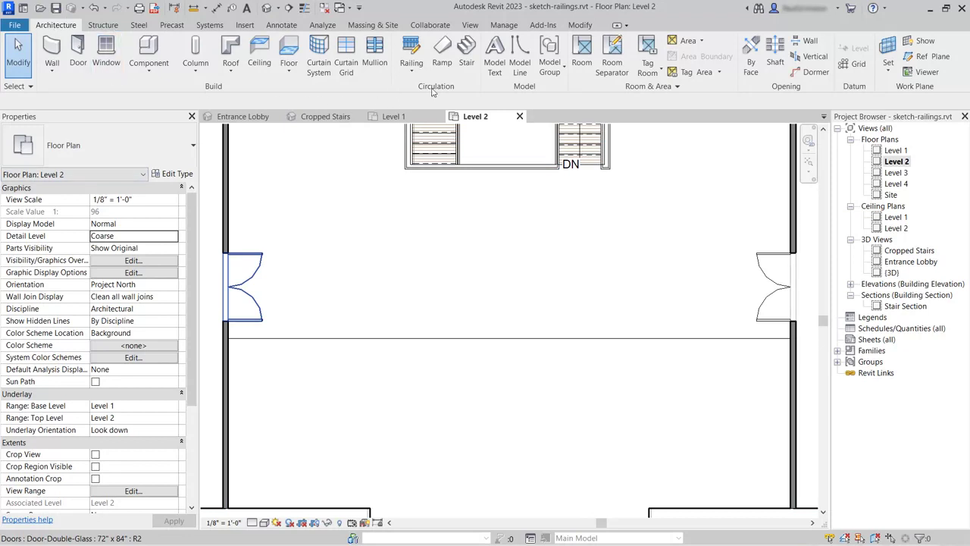
click(410, 48)
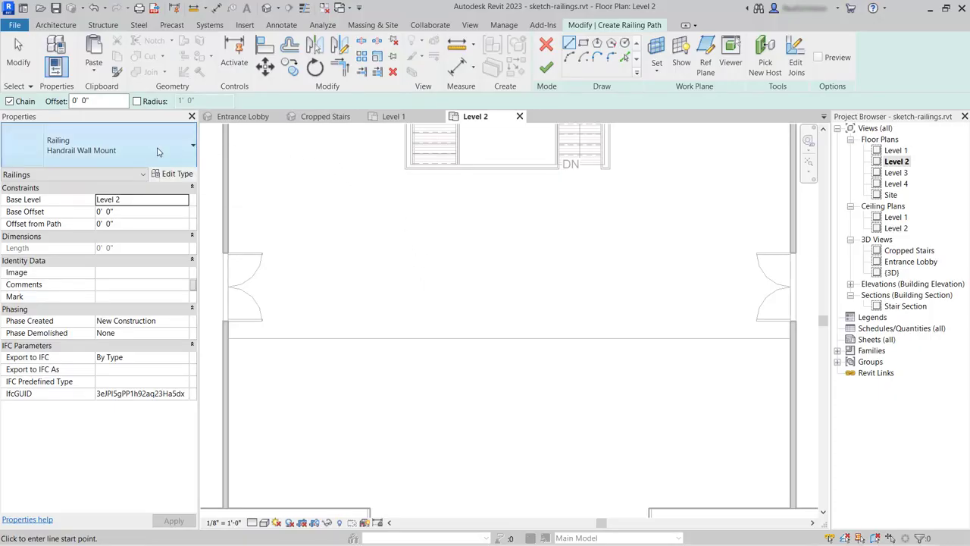
click(157, 150)
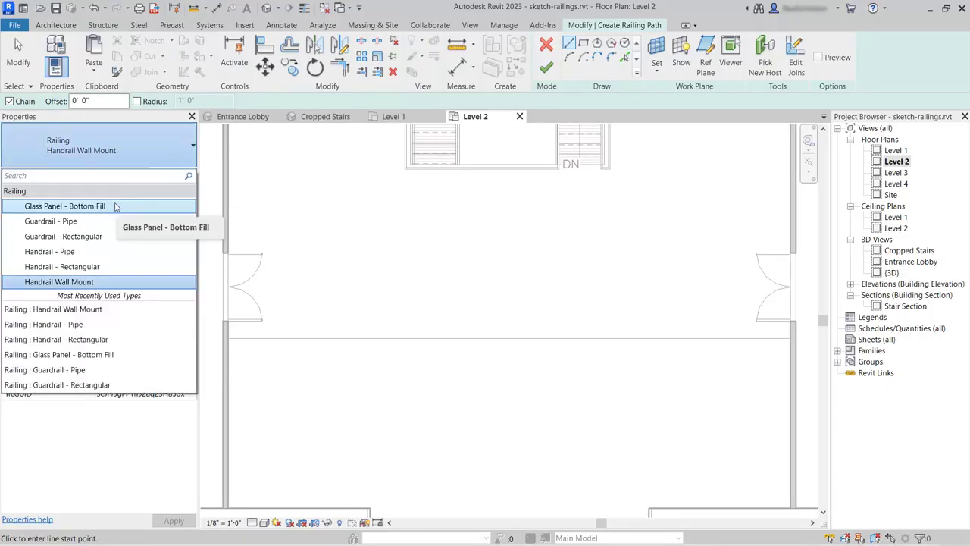
click(116, 206)
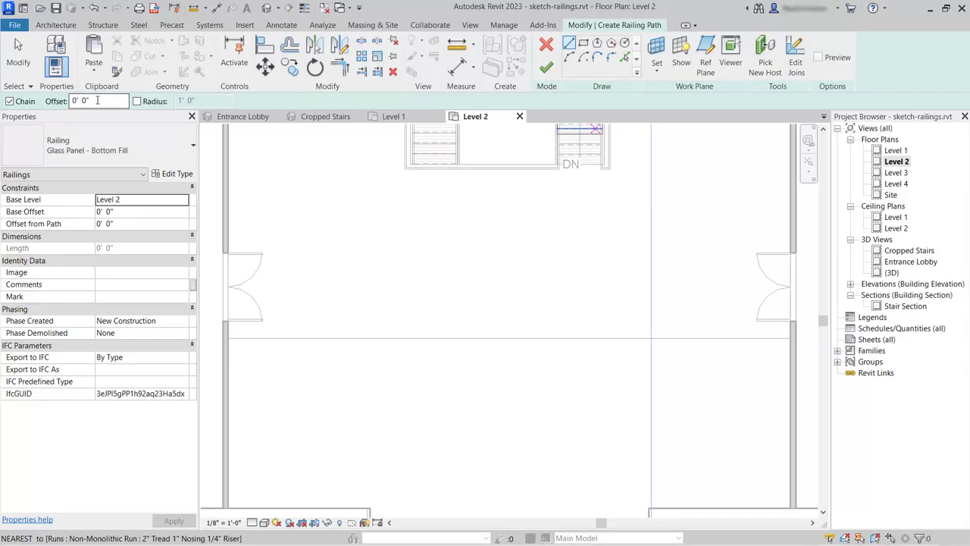
Step: Sketch the railing path wall to wall, about 49' 6" long, offset 0' 6" inside the open floor edge, and finish the sketch
drag(97, 100, 72, 100)
text(0)
scroll(232, 341, up, 5)
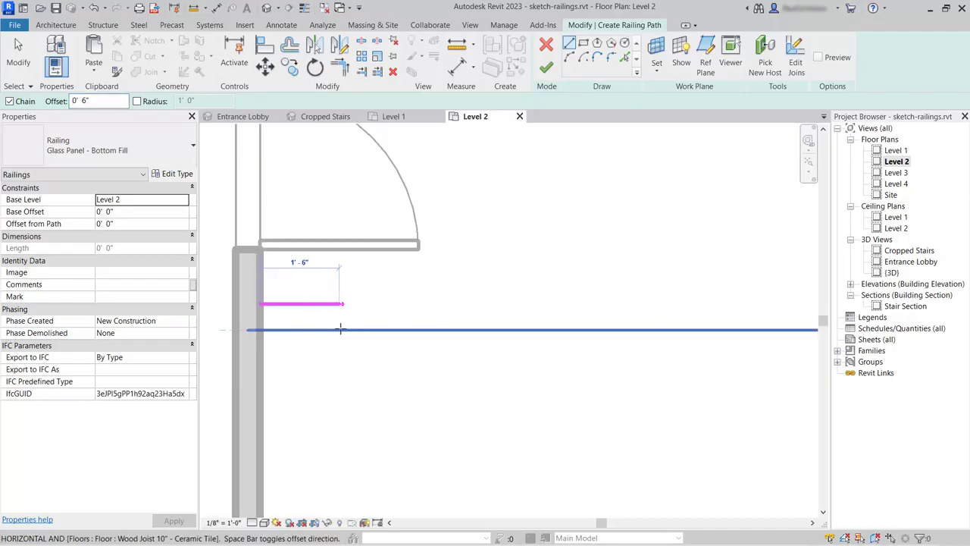
scroll(341, 328, down, 4)
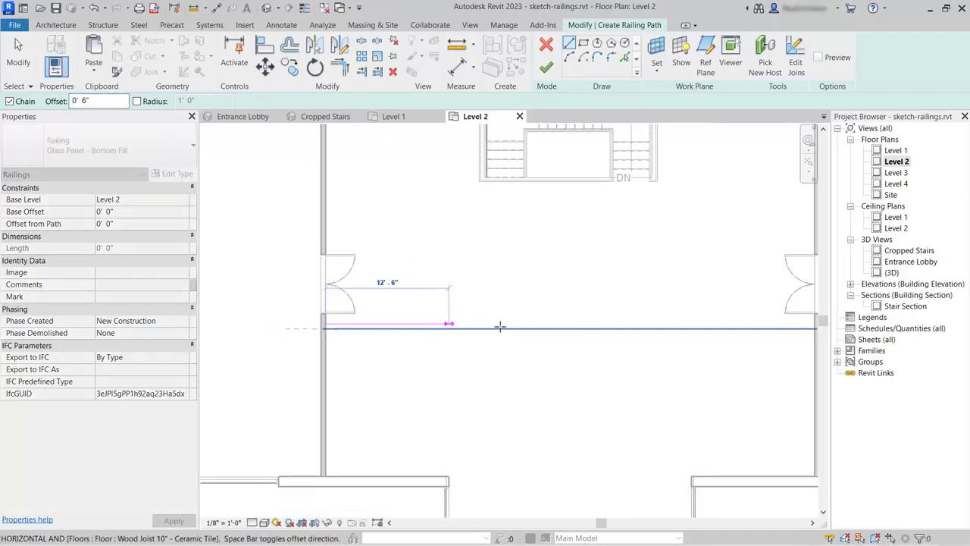
middle_drag(469, 329, 338, 329)
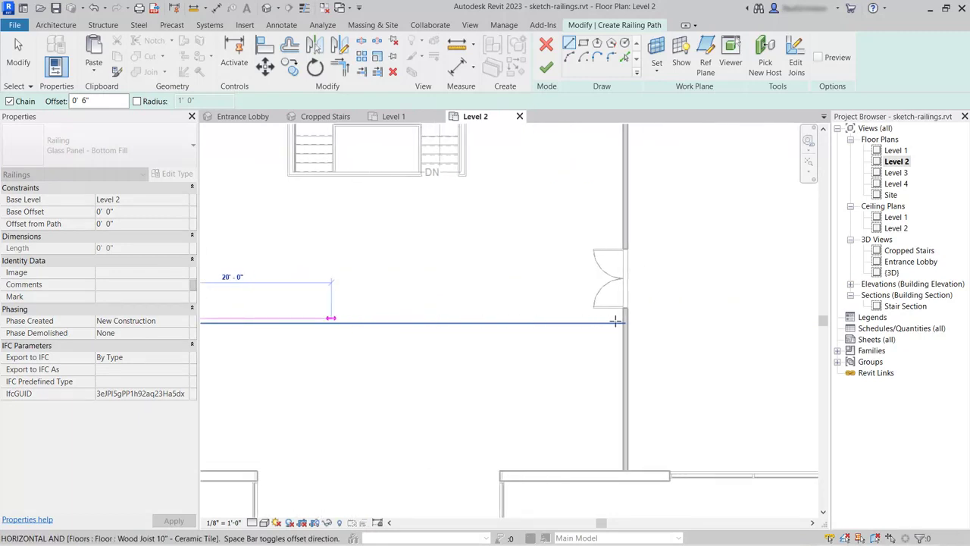
scroll(616, 321, up, 3)
scroll(614, 319, up, 1)
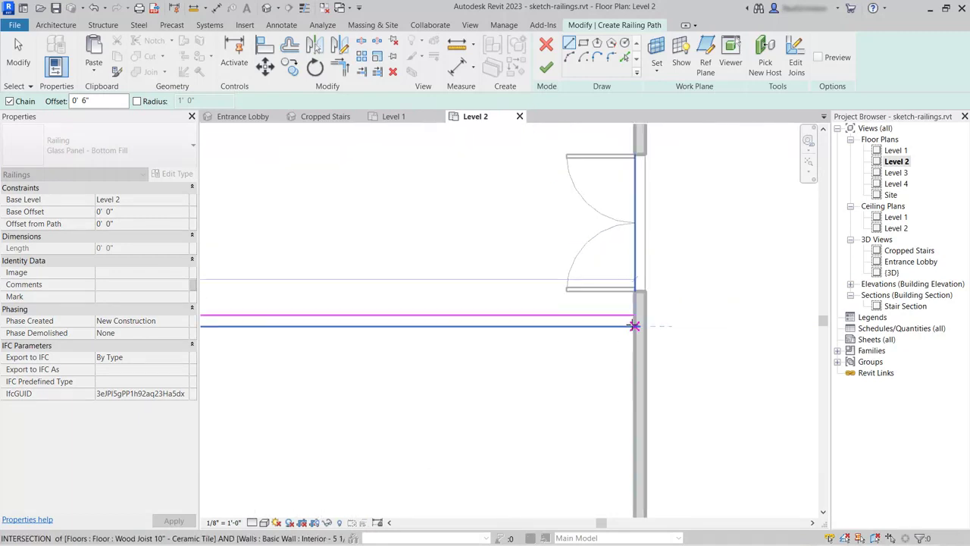
click(635, 326)
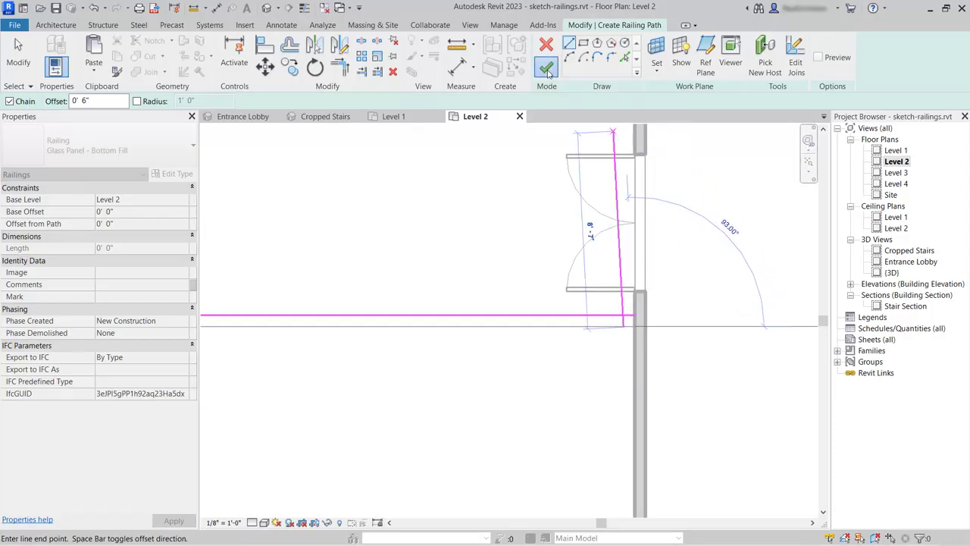
click(547, 68)
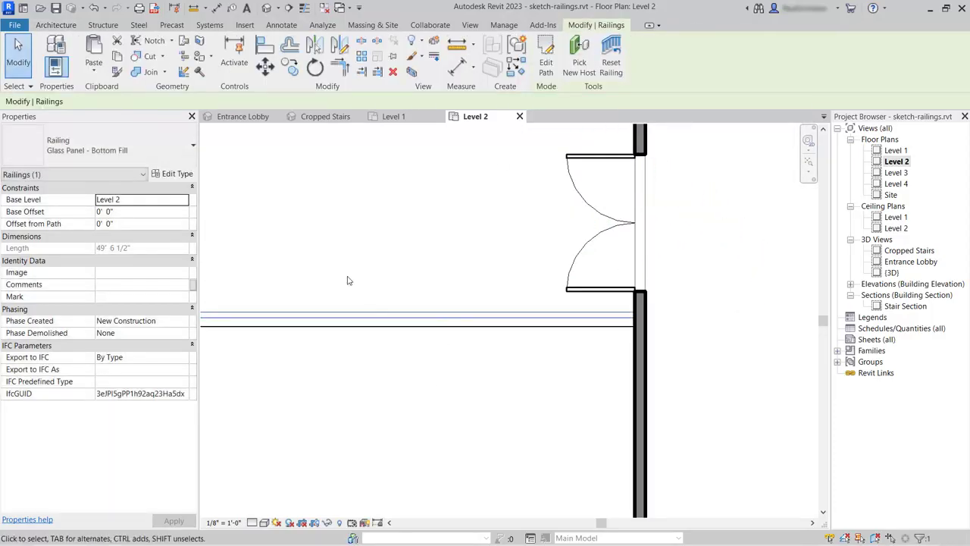
Step: Examine the glass panel railing along the floor edge in the Entrance Lobby view and clear the selection
click(243, 117)
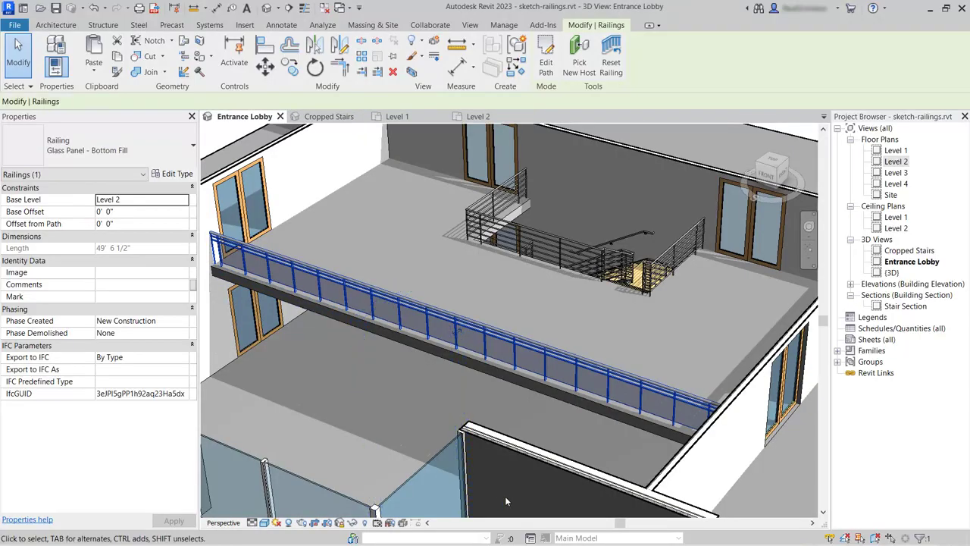
scroll(585, 409, down, 3)
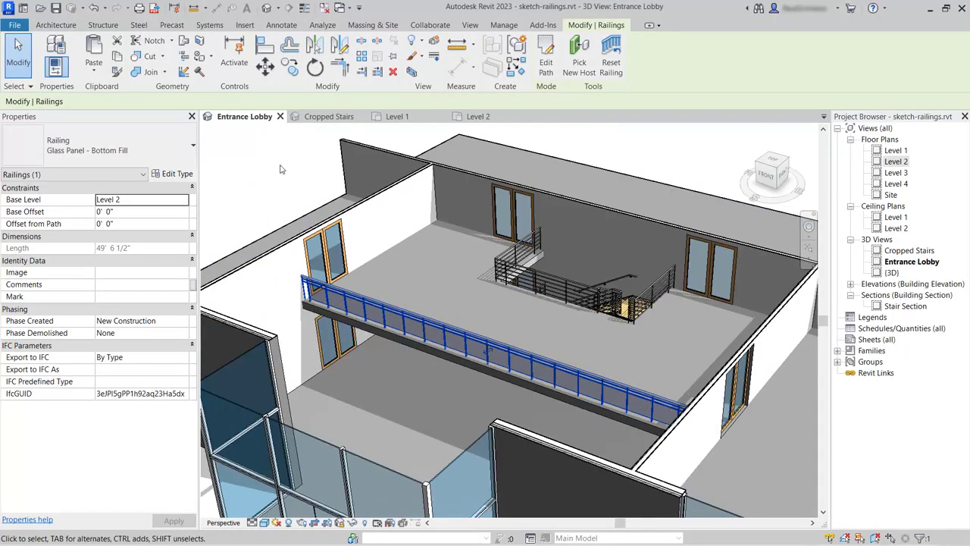
click(267, 168)
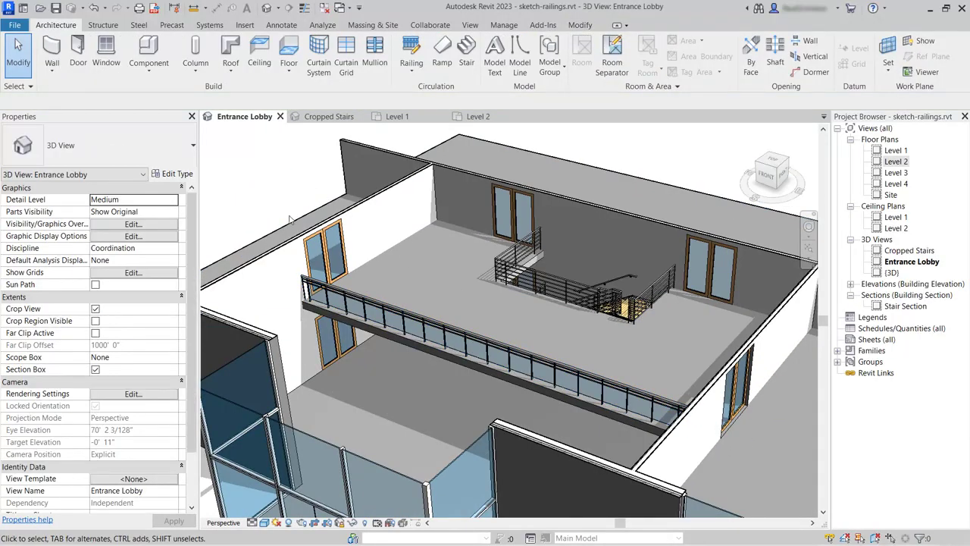